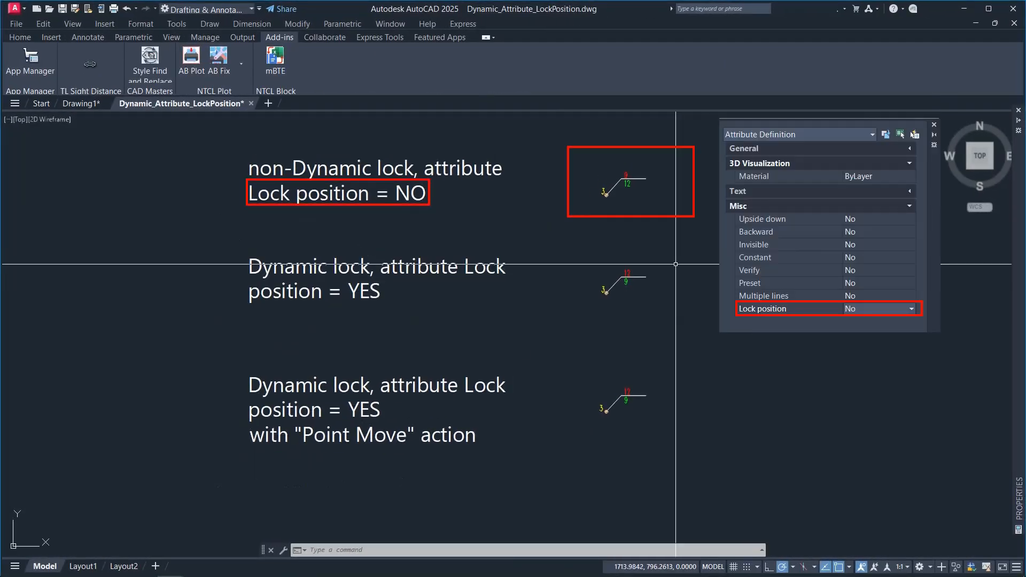
# Step: Move the green 12 attribute of the top block away to the right of its leader line, then clear the selection
pyautogui.click(614, 184)
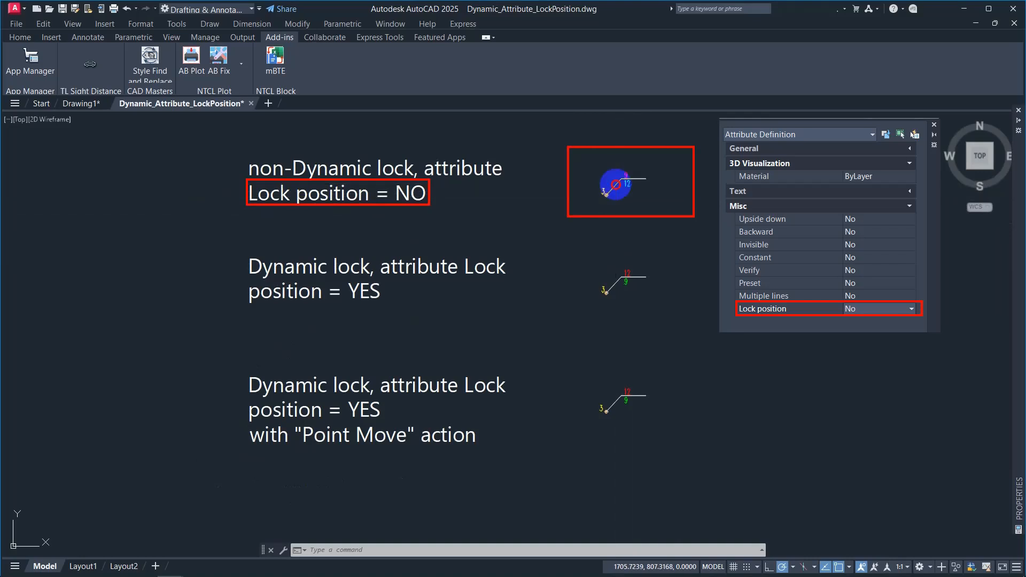
pyautogui.click(638, 177)
pyautogui.click(678, 188)
pyautogui.click(654, 219)
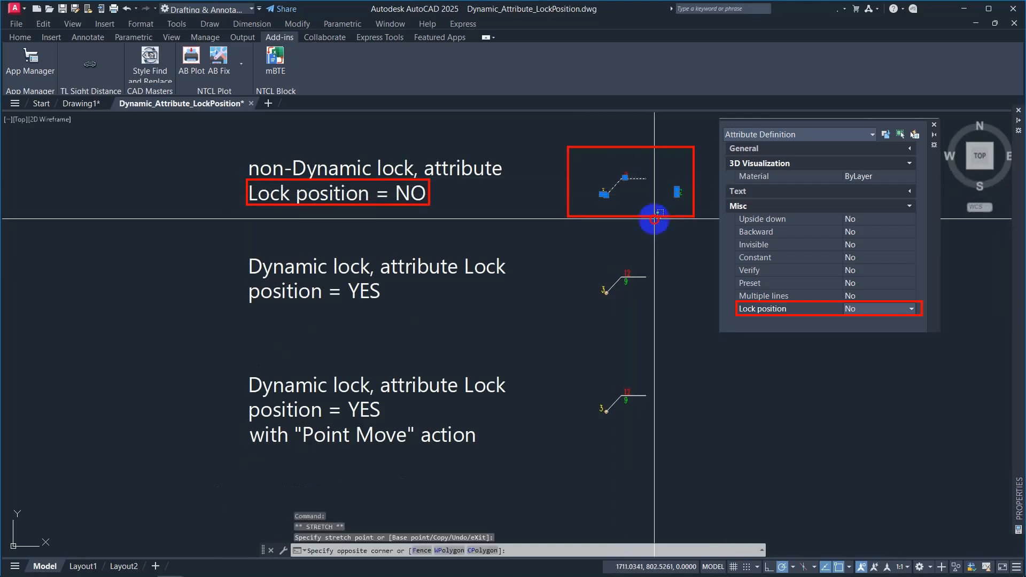
pyautogui.click(654, 219)
# Step: Select the top block and move its red 9 attribute up and to the right, clear of the leader line
pyautogui.click(603, 186)
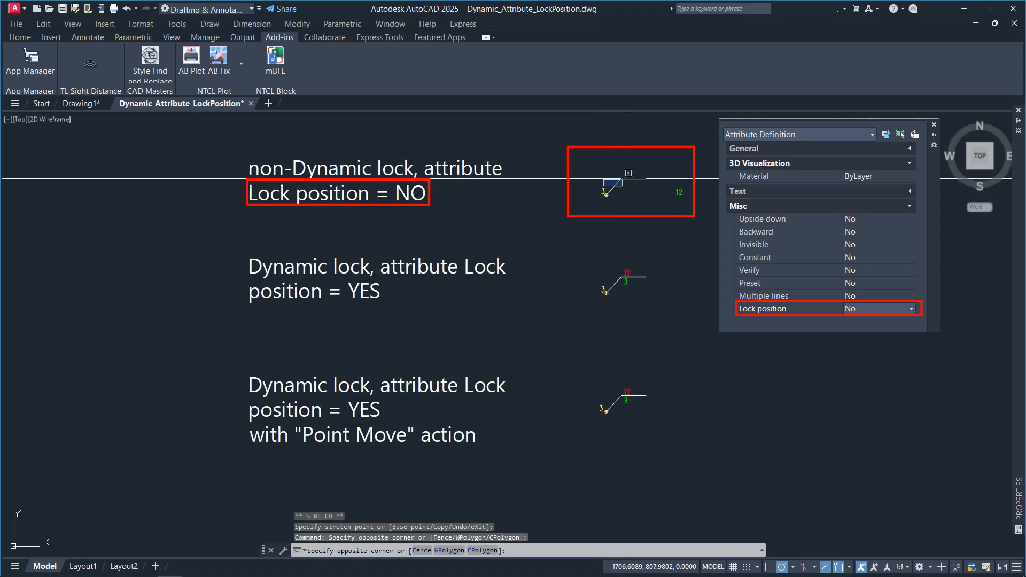
pyautogui.click(622, 179)
pyautogui.click(626, 178)
pyautogui.click(625, 177)
pyautogui.click(654, 159)
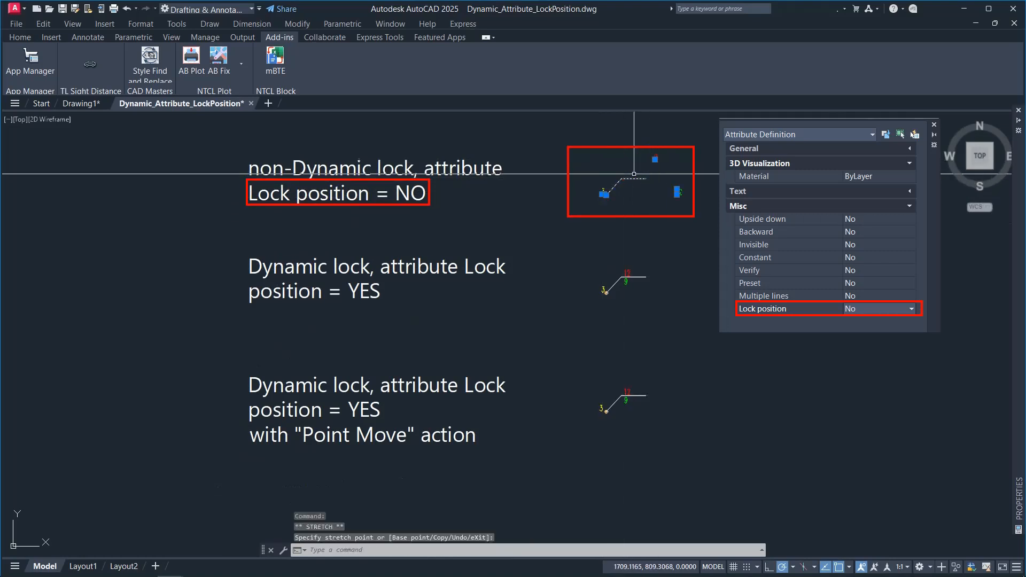
# Step: Move the yellow 3 attribute of the top block up and to the left of the leader, and deselect the block
pyautogui.click(601, 195)
pyautogui.click(564, 183)
pyautogui.click(642, 219)
pyautogui.click(644, 220)
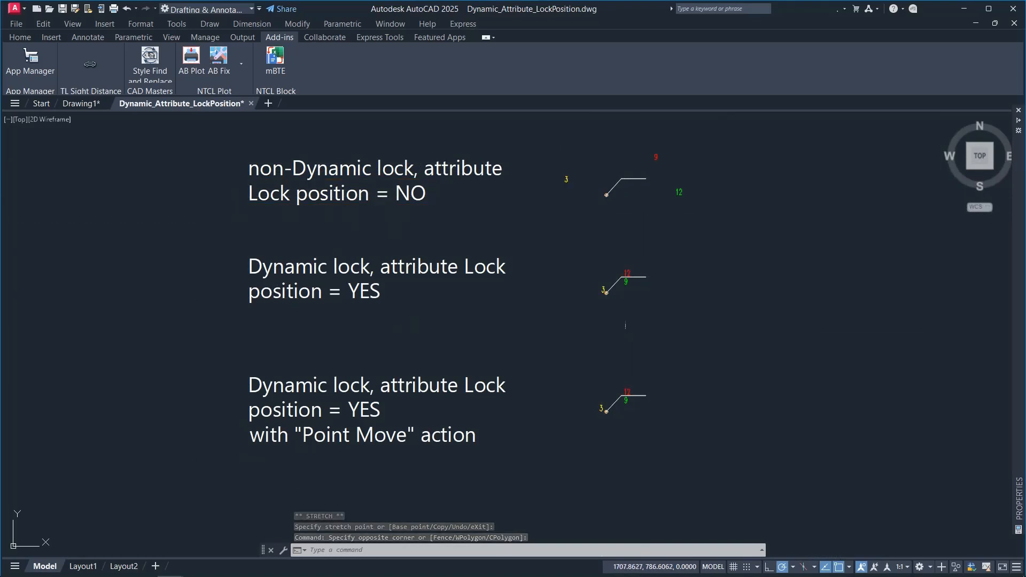
# Step: Test the flip grip of the middle block by mirroring it to the left and flipping it back to the right
pyautogui.click(621, 279)
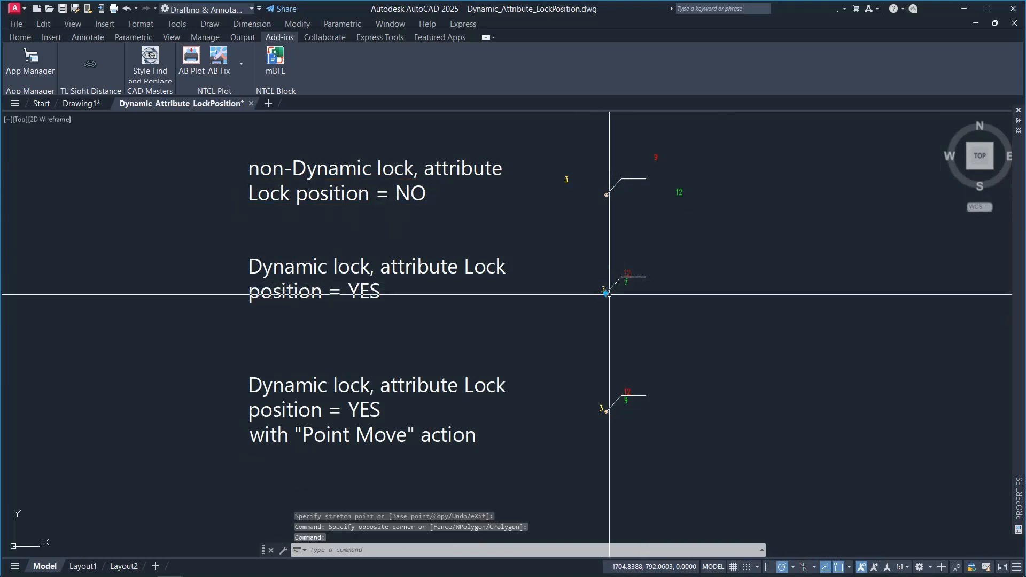
pyautogui.click(604, 295)
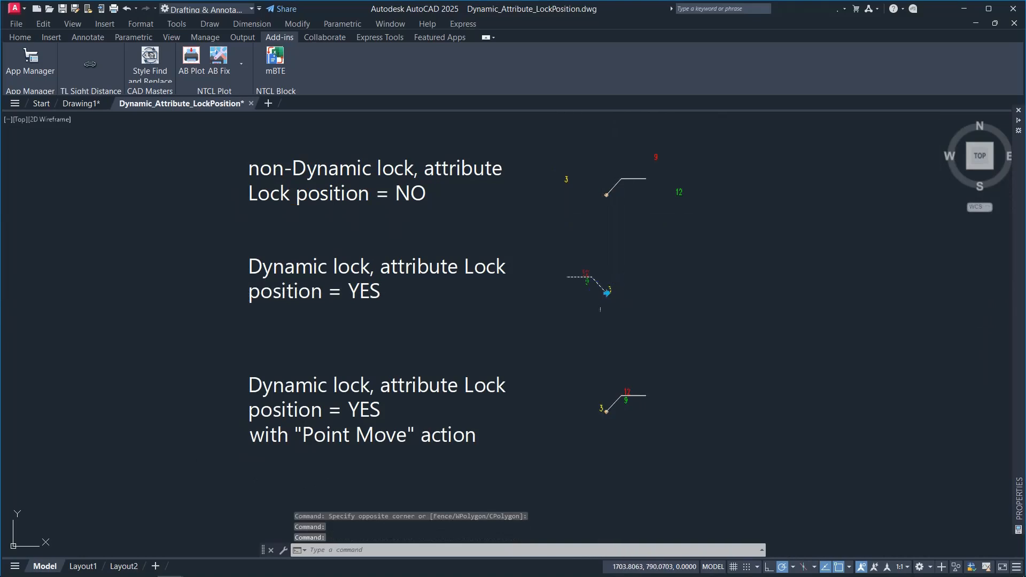
pyautogui.click(654, 303)
pyautogui.click(669, 311)
pyautogui.click(562, 268)
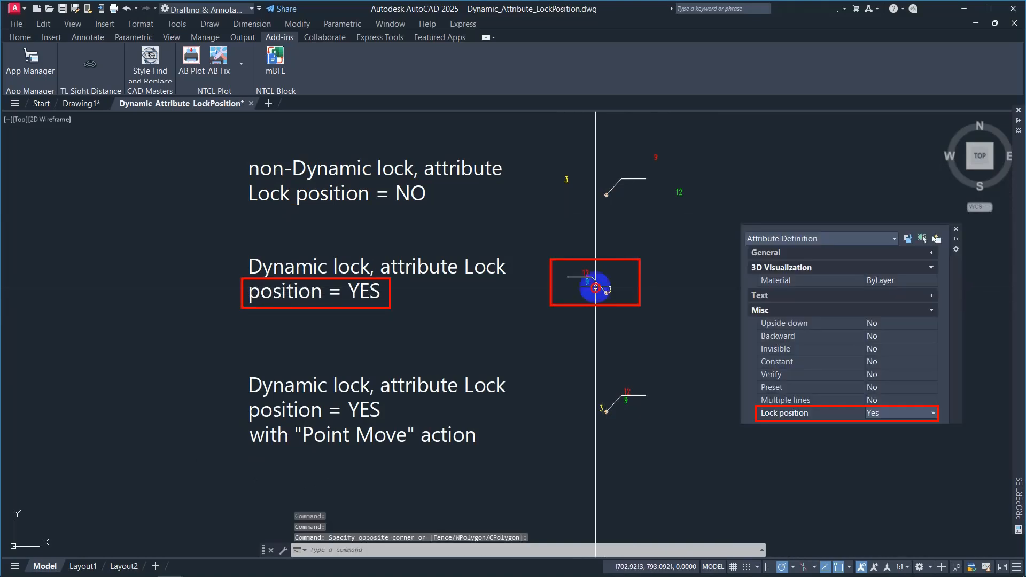
pyautogui.click(621, 301)
pyautogui.click(607, 294)
pyautogui.click(696, 295)
pyautogui.click(713, 305)
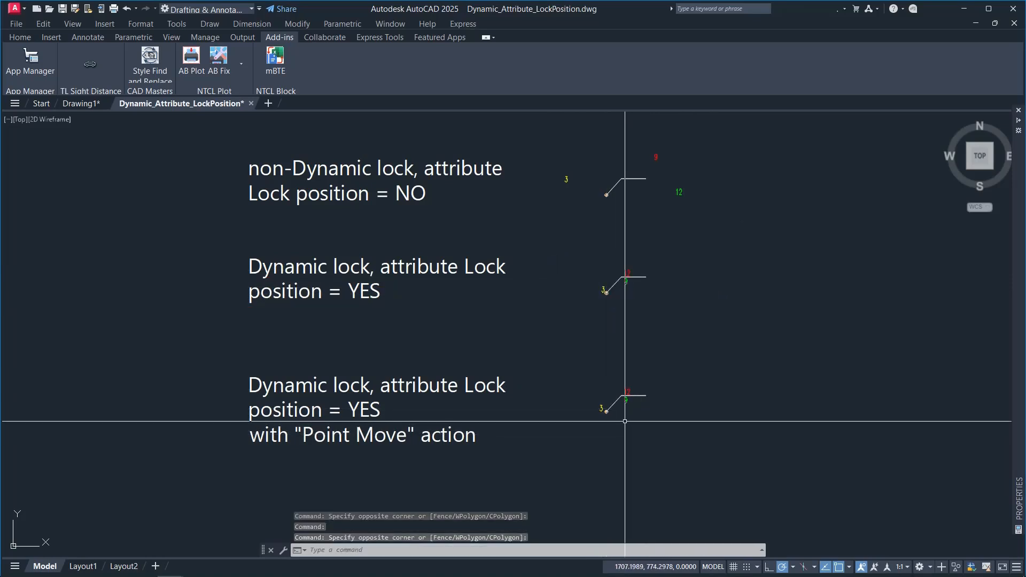
# Step: Move the yellow 3 attribute of the bottom block further left of the leader's base using its point grip
pyautogui.click(607, 408)
pyautogui.scroll(4, 600, 420)
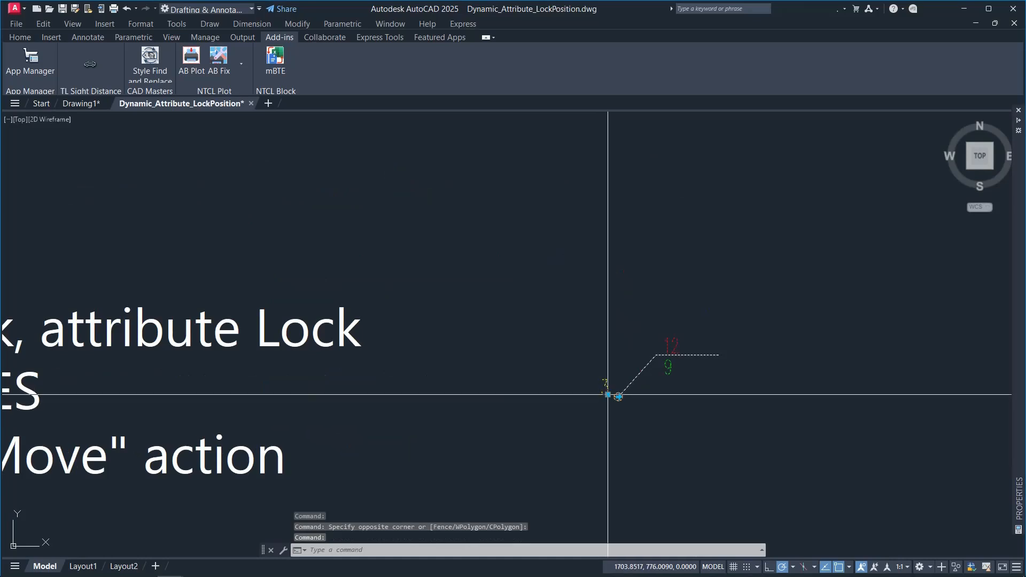
pyautogui.click(607, 394)
pyautogui.click(529, 394)
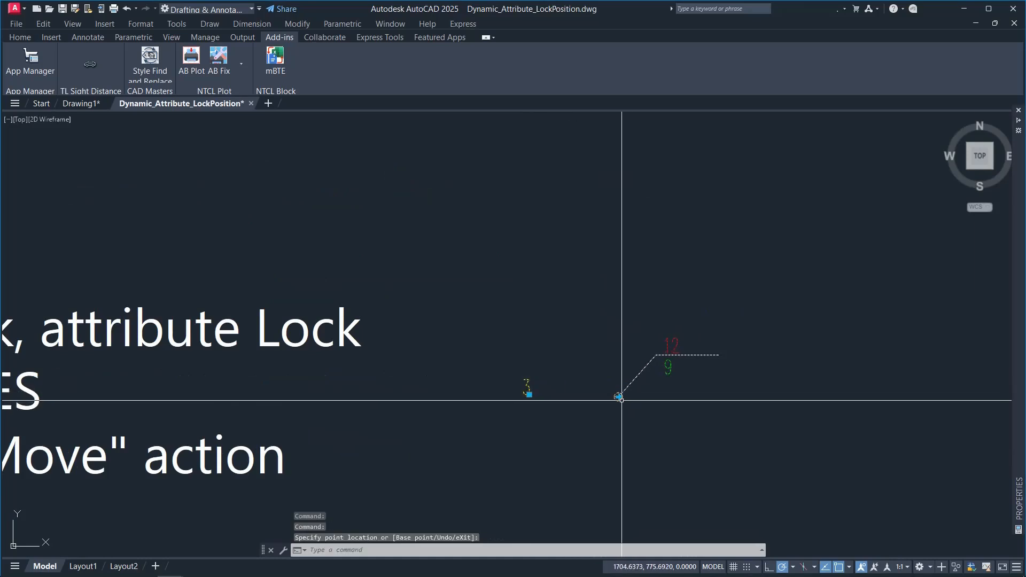
# Step: Test the bottom block's flip in both directions, place its 3 attribute closer to the leader's base, and deselect the block
pyautogui.click(618, 396)
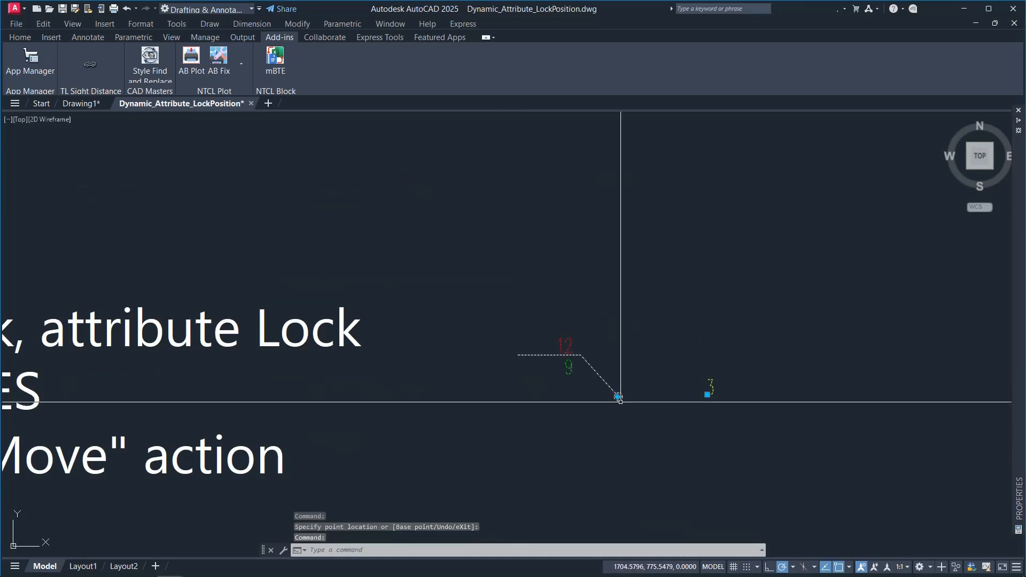
pyautogui.click(706, 394)
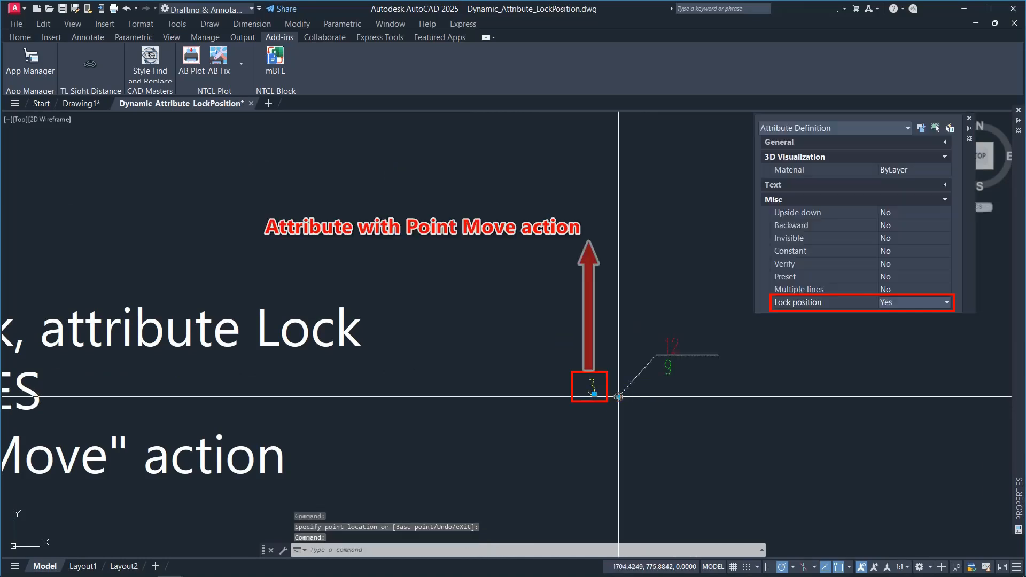
pyautogui.click(577, 379)
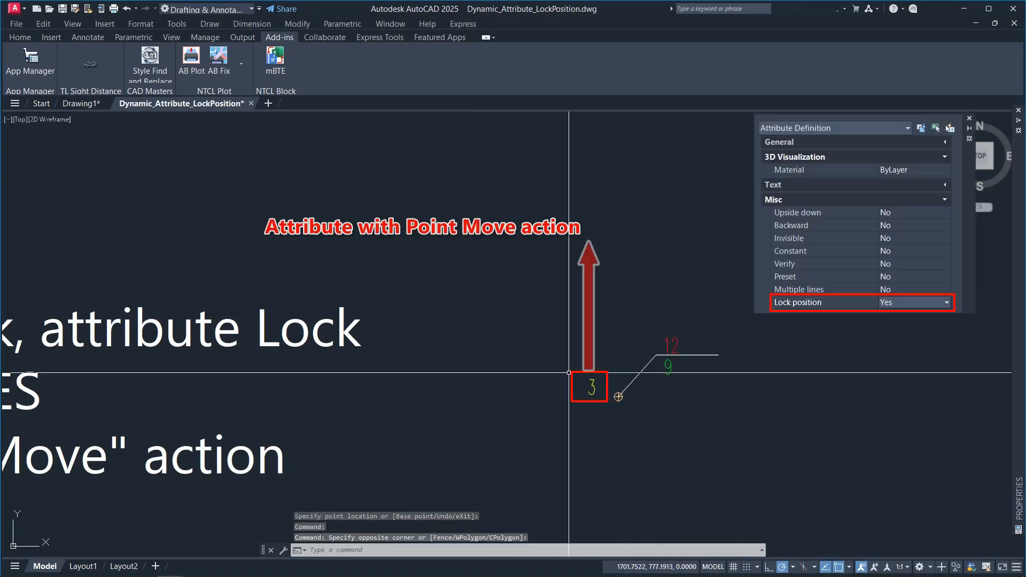
pyautogui.press('Escape')
# Step: Open the top block, labelled "Lock position = NO", in the Block Editor
pyautogui.scroll(-6, 577, 379)
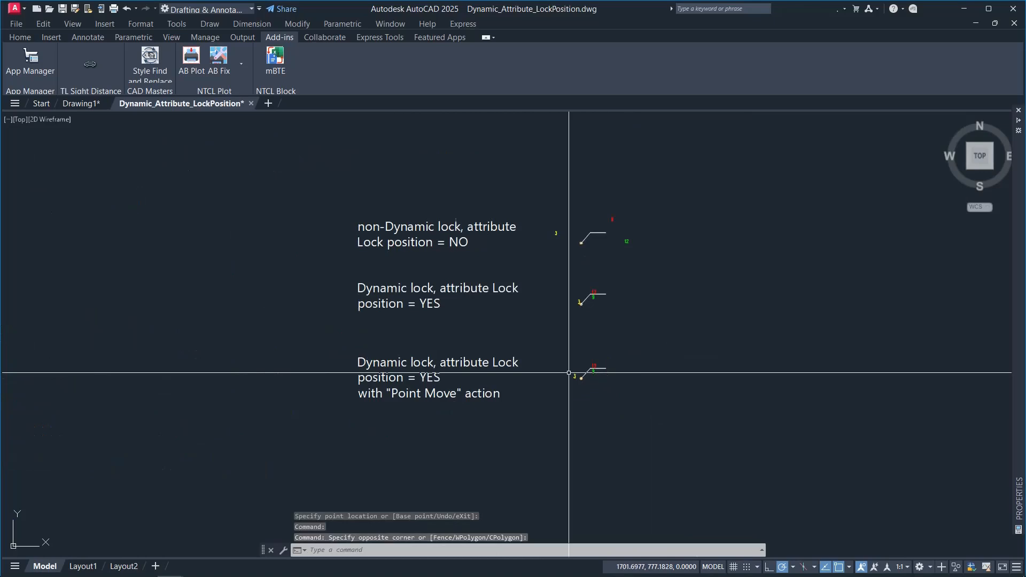
pyautogui.moveTo(569, 373); pyautogui.dragTo(565, 387, button='middle')
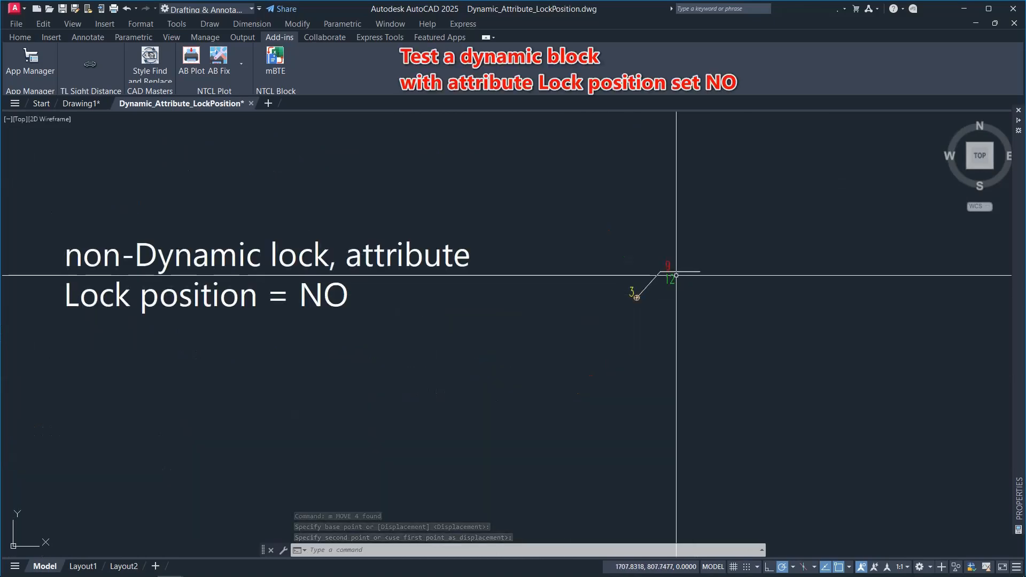
pyautogui.click(676, 273)
pyautogui.click(669, 267)
pyautogui.rightClick(671, 265)
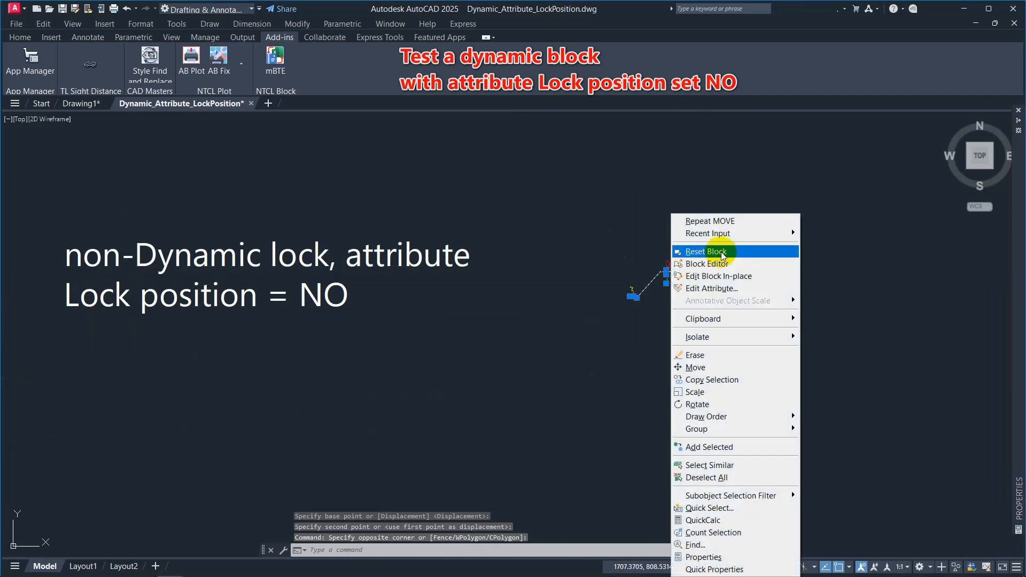
pyautogui.click(721, 263)
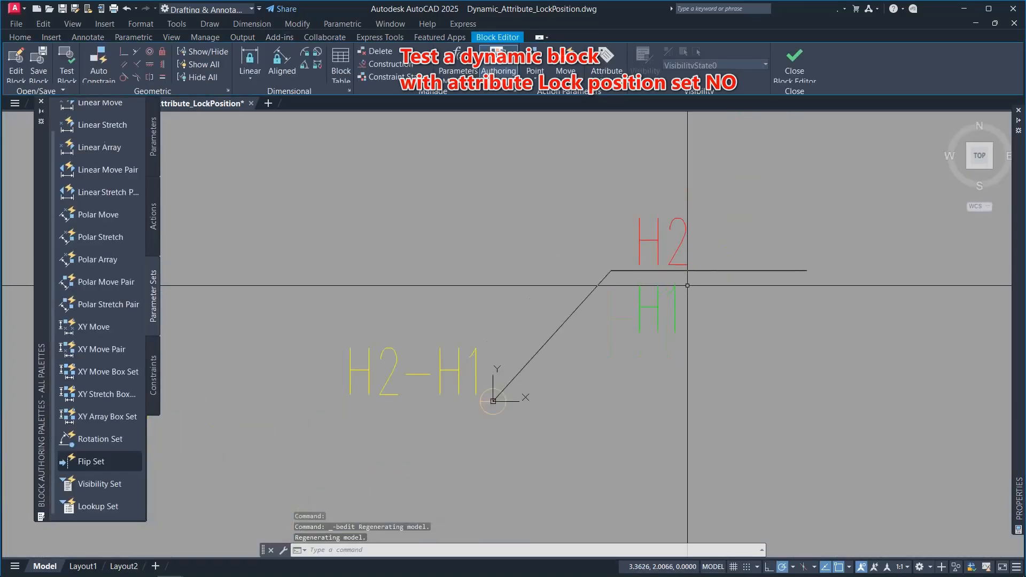
# Step: Select the H1, H2 and H2-H1 attribute definitions, check their Lock position property, and clear the selection
pyautogui.click(623, 296)
pyautogui.click(700, 241)
pyautogui.click(614, 218)
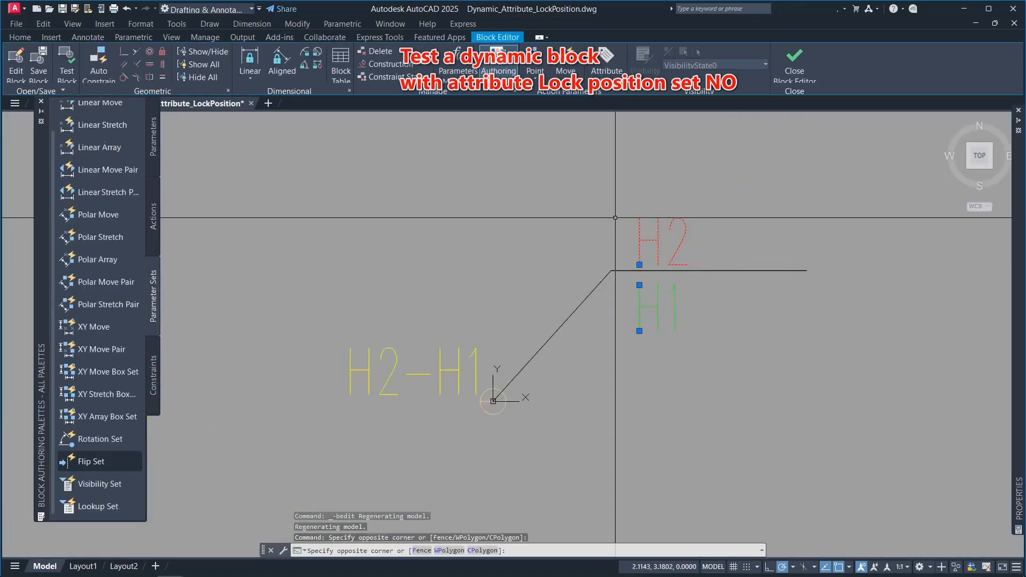
pyautogui.click(444, 419)
pyautogui.click(402, 346)
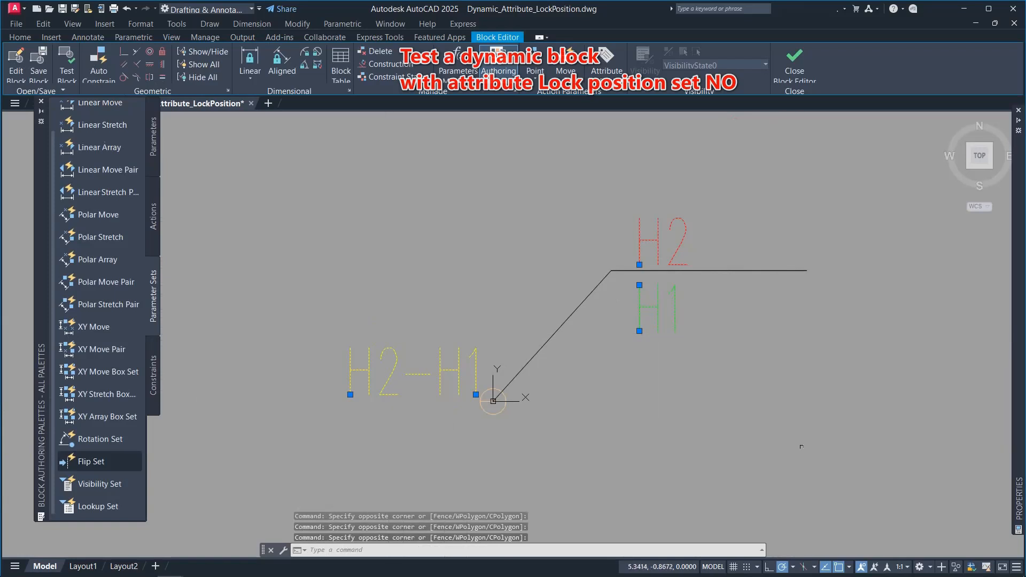
pyautogui.moveTo(1019, 381)
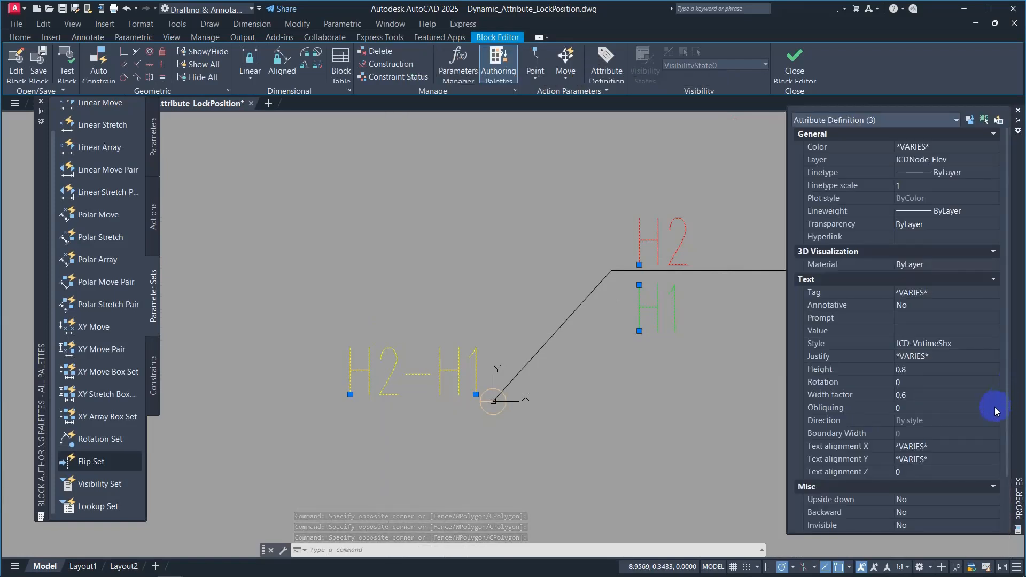
pyautogui.scroll(-3, 995, 406)
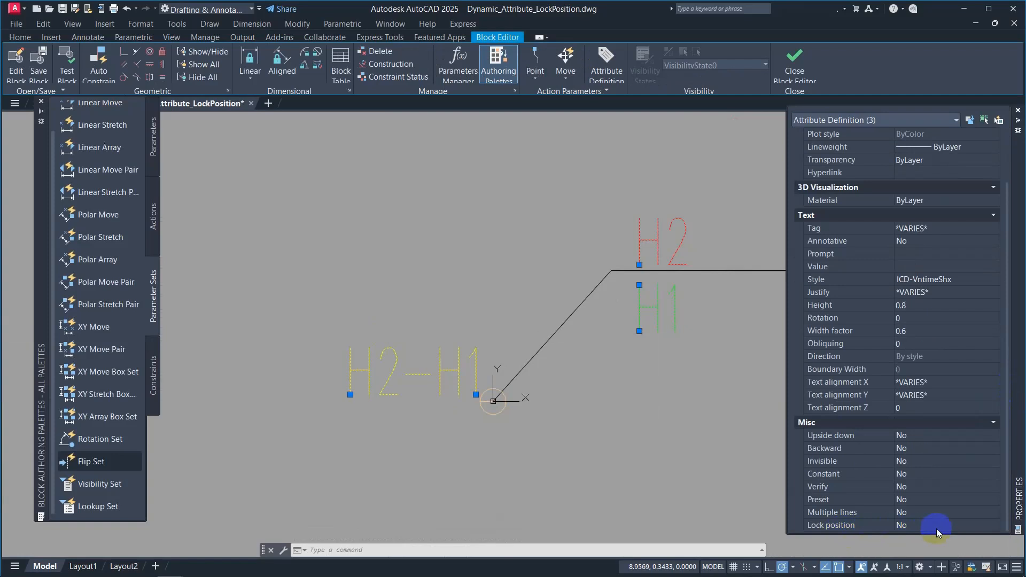
pyautogui.click(648, 401)
pyautogui.click(655, 406)
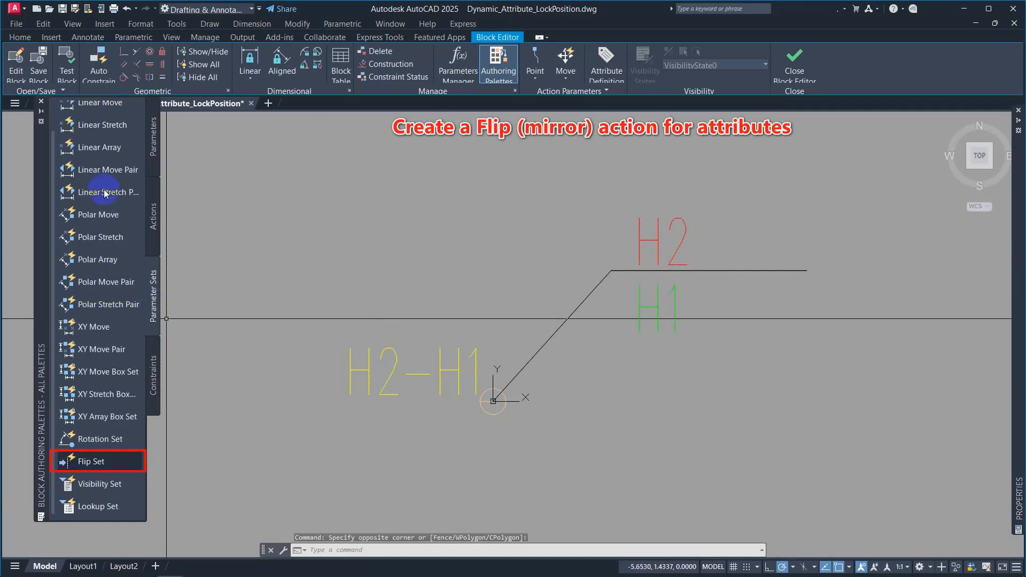
# Step: Add a Flip Set with a vertical reflection line through the block's origin and its label below the base point
pyautogui.click(90, 462)
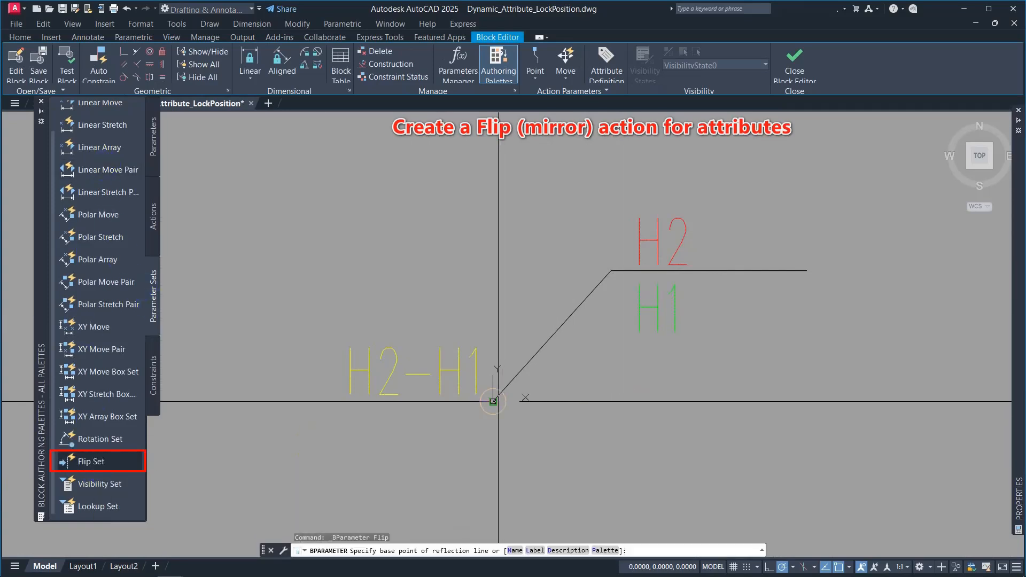
pyautogui.click(493, 401)
pyautogui.click(492, 274)
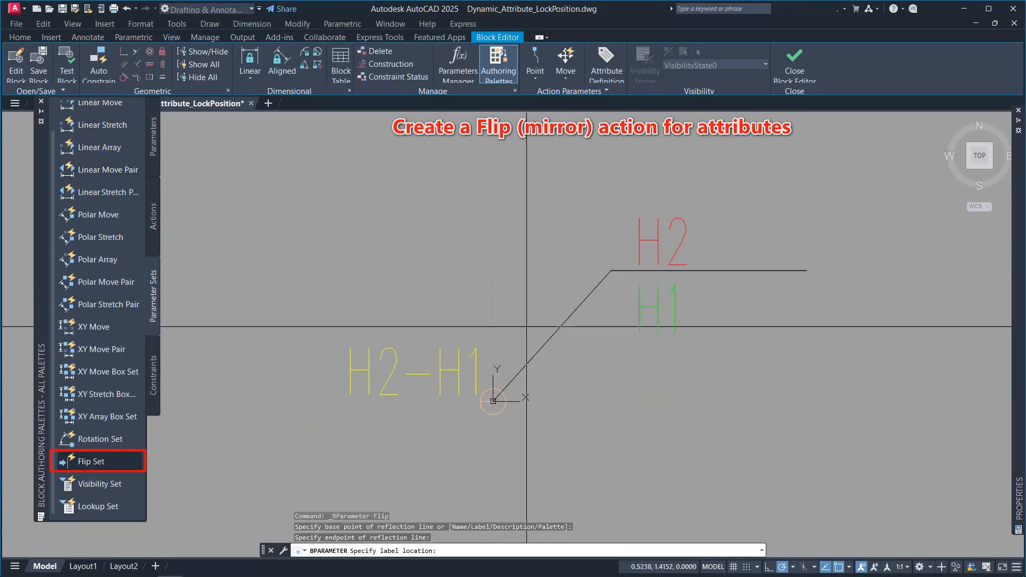
pyautogui.click(526, 447)
# Step: Define a new selection set for the flip action that covers all the block's lines and attributes
pyautogui.rightClick(506, 415)
pyautogui.moveTo(605, 440)
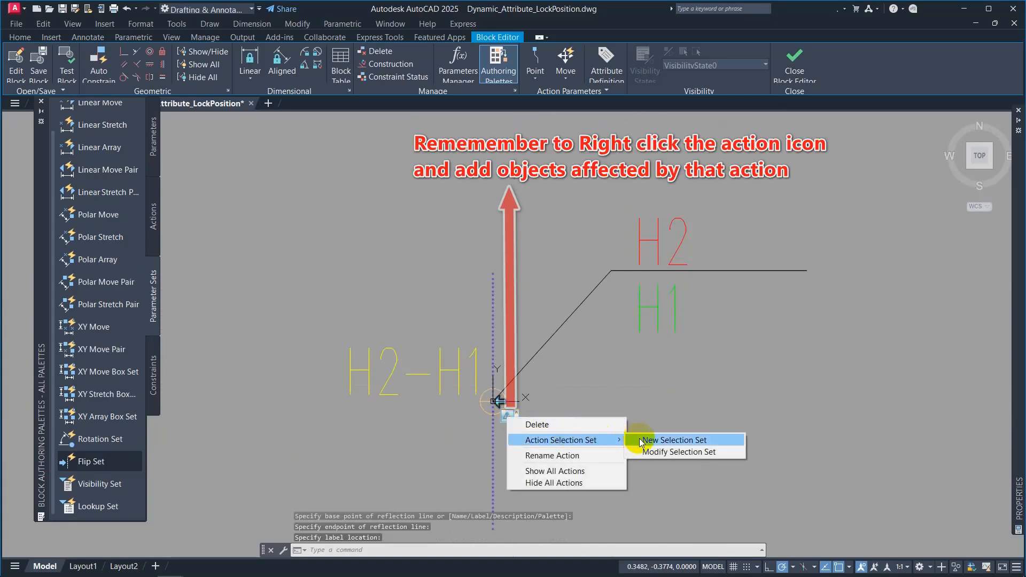
pyautogui.click(670, 440)
pyautogui.click(810, 465)
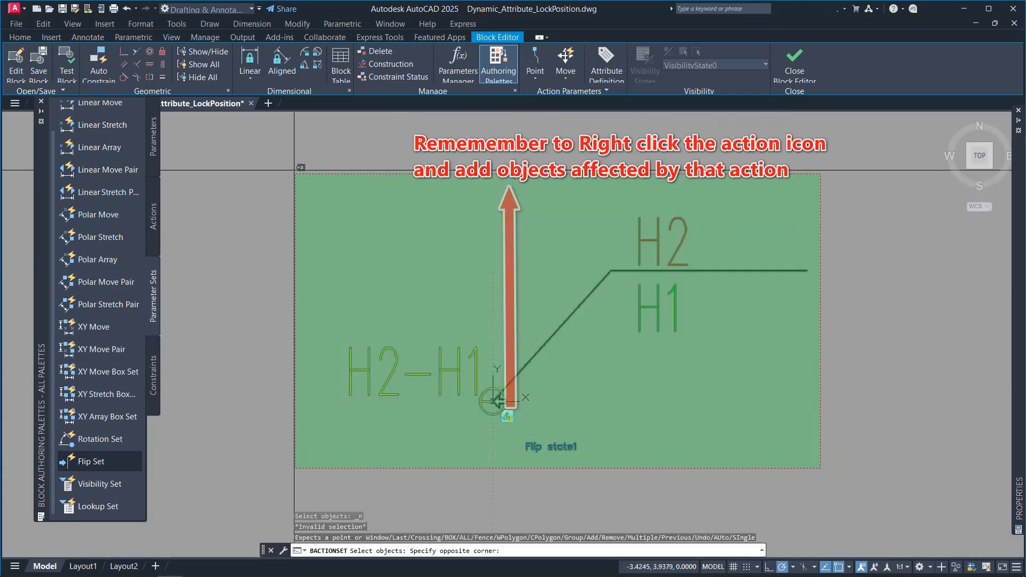
pyautogui.click(462, 192)
pyautogui.press('Return')
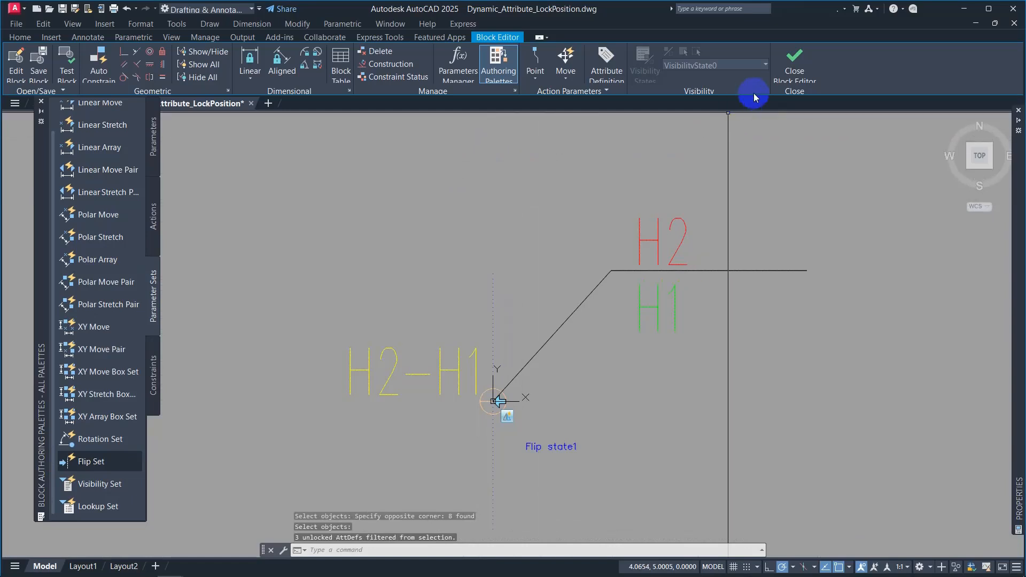
# Step: Close the Block Editor with the changes saved, and synchronize the block's attributes with ATTSYNC using the Select option
pyautogui.click(793, 69)
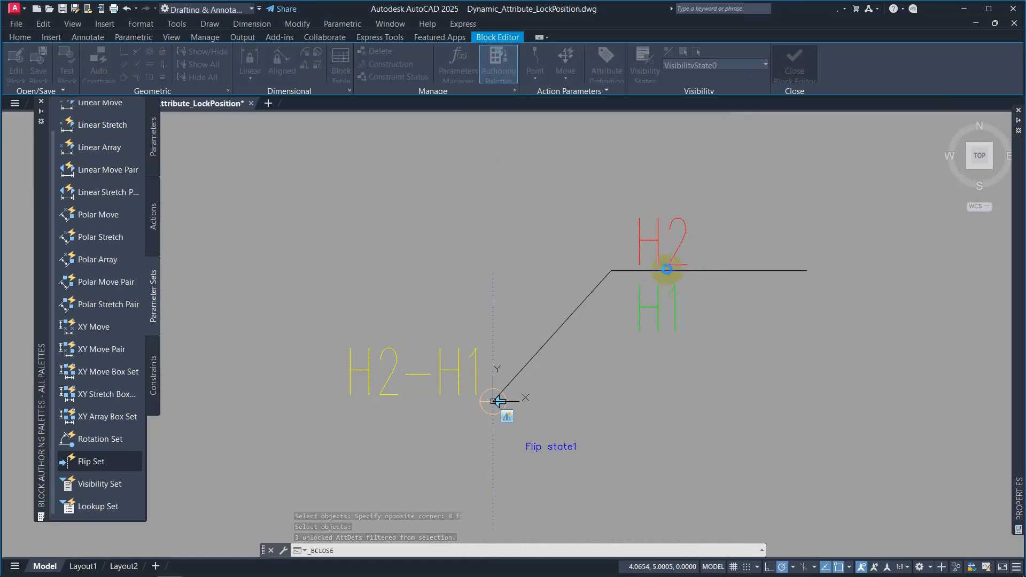
pyautogui.click(528, 269)
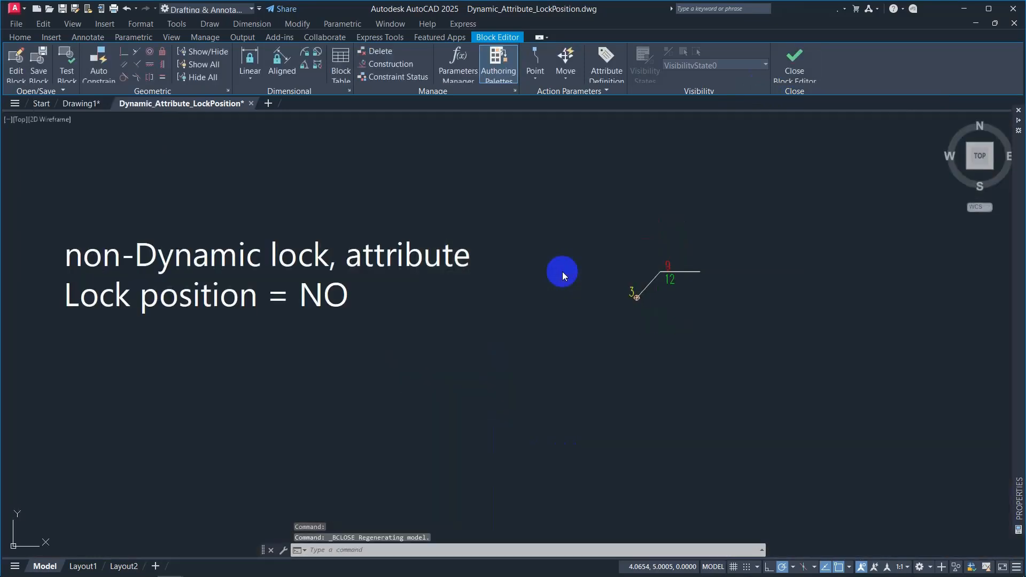
pyautogui.write('att')
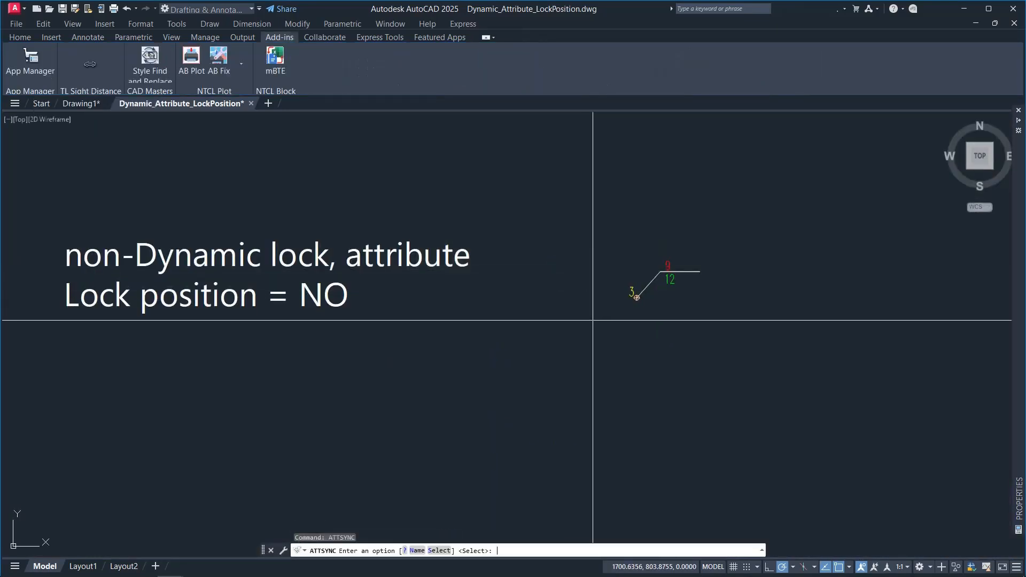
pyautogui.write('s')
pyautogui.press('Return')
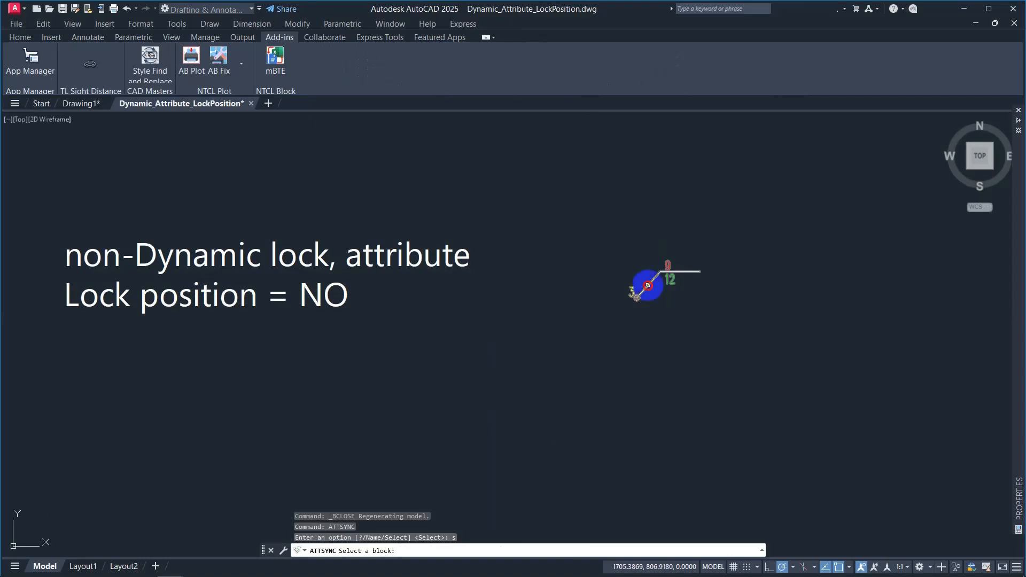
pyautogui.click(647, 286)
pyautogui.press('Return')
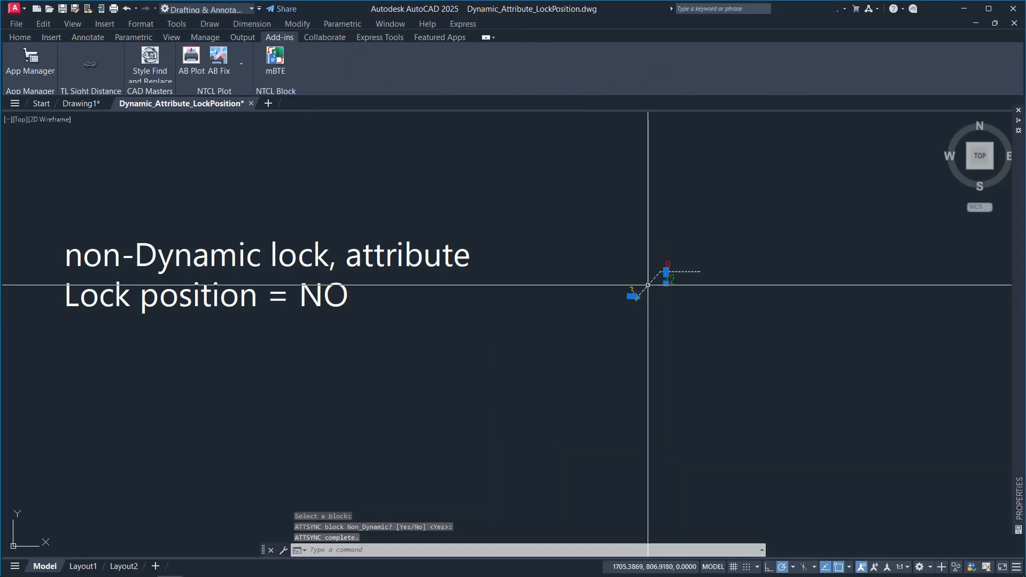
# Step: Test the new flip action on the top block by mirroring it and flipping it back, and deselect the block
pyautogui.scroll(4, 635, 301)
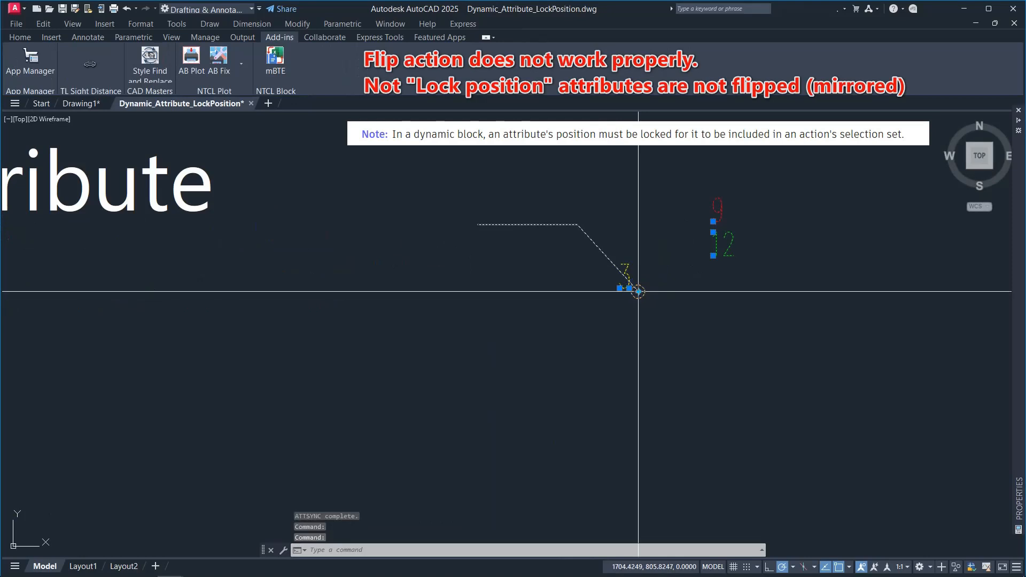
pyautogui.press('Escape')
pyautogui.press('Escape')
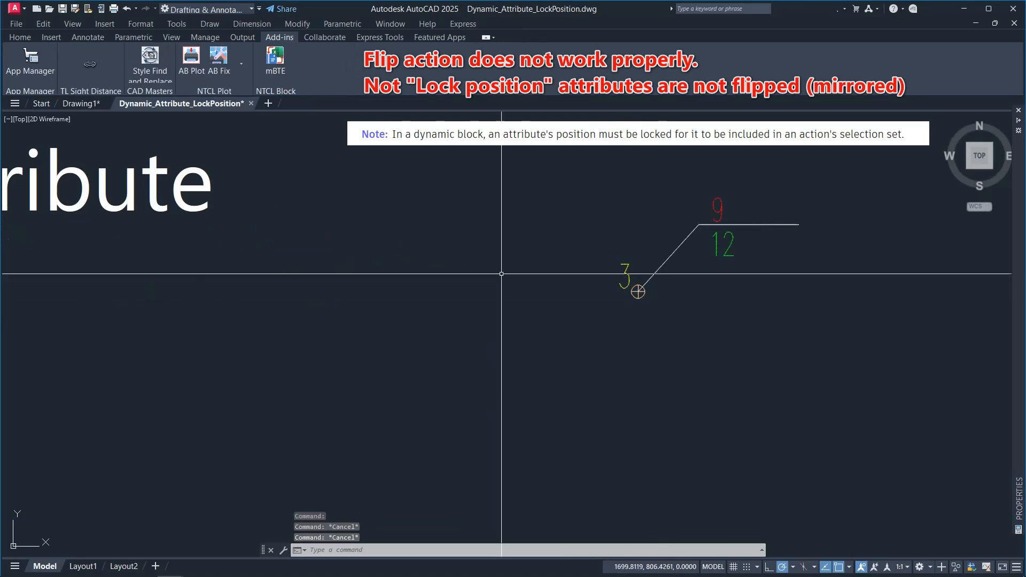
# Step: Open the block beside the "Lock position = NO" label in the Block Editor
pyautogui.scroll(-5, 540, 273)
pyautogui.scroll(3, 545, 289)
pyautogui.moveTo(564, 301); pyautogui.dragTo(653, 315, button='middle')
pyautogui.click(632, 269)
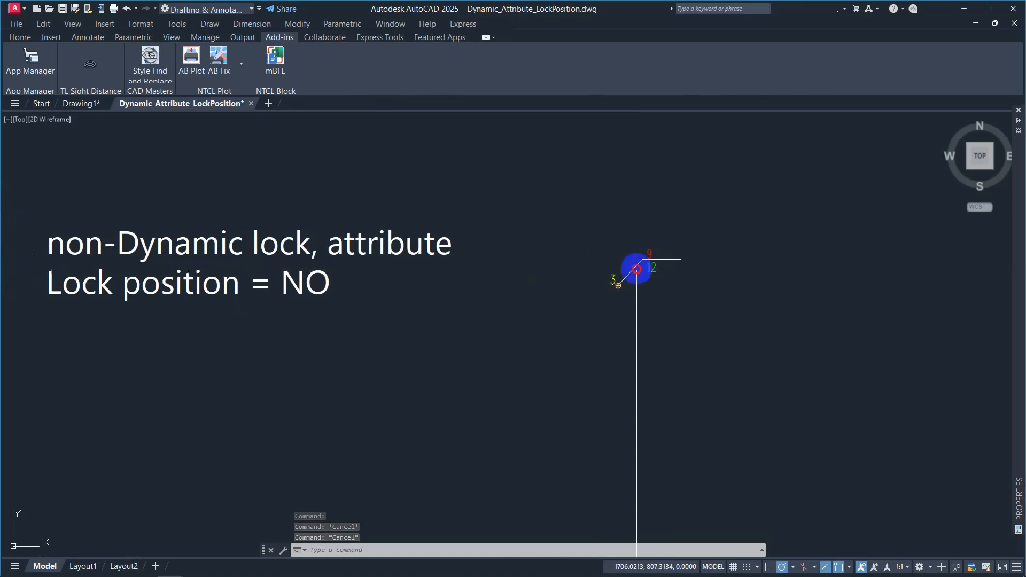
pyautogui.rightClick(634, 279)
pyautogui.click(682, 268)
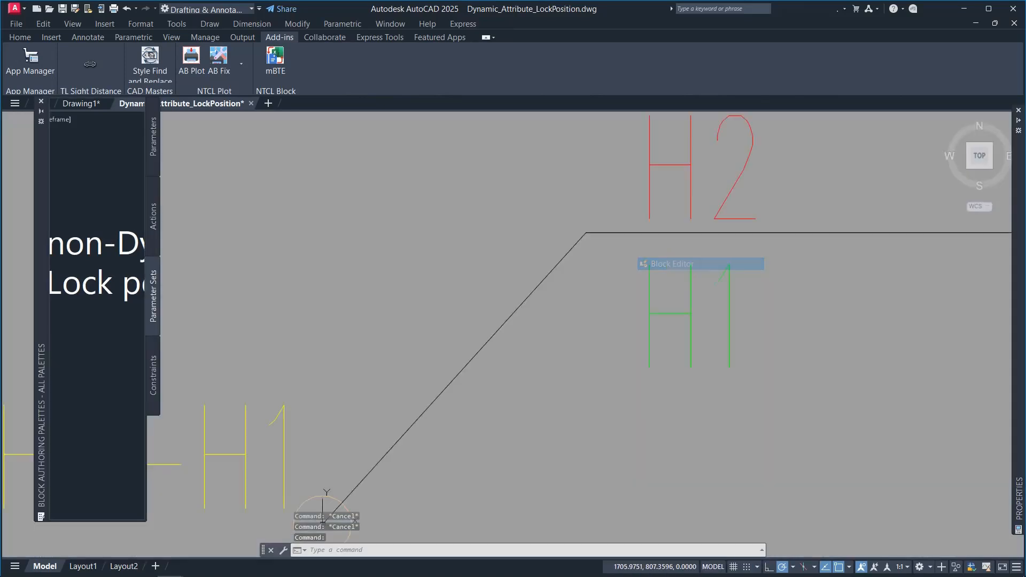
# Step: Set Lock position to Yes for the three attribute definitions H2, H1 and H2-H1
pyautogui.moveTo(1022, 415)
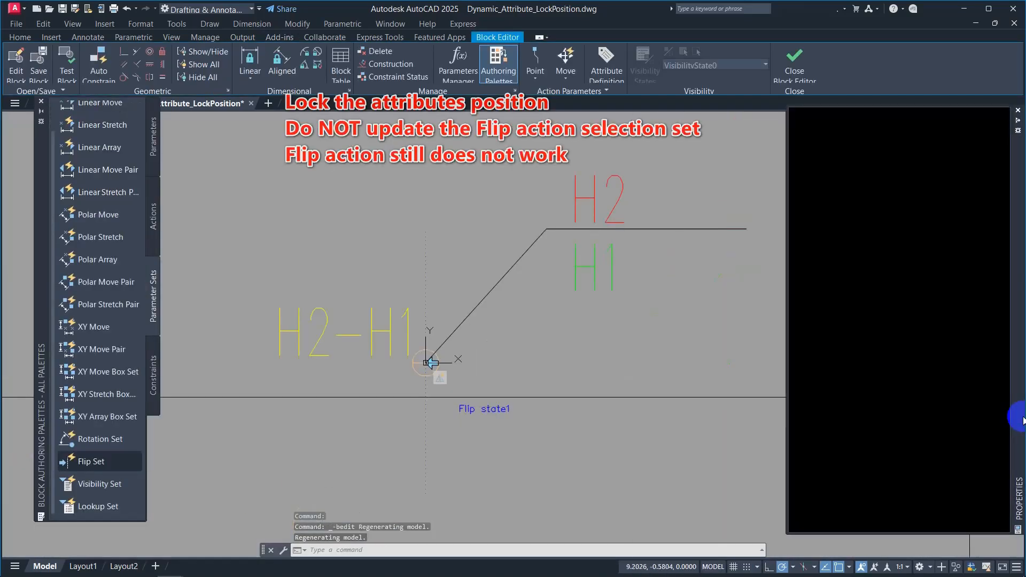
pyautogui.scroll(-2, 1010, 426)
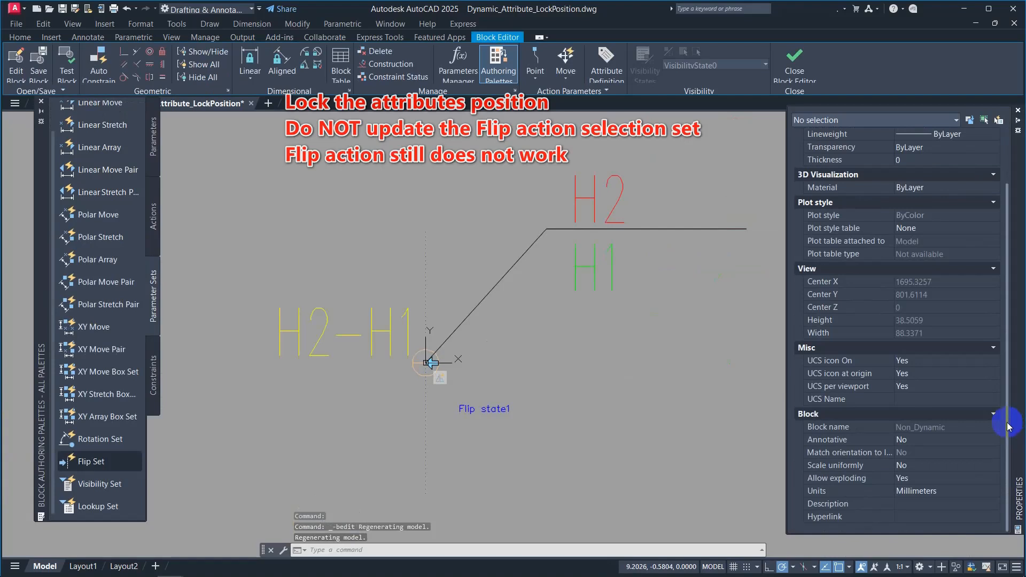
pyautogui.click(557, 155)
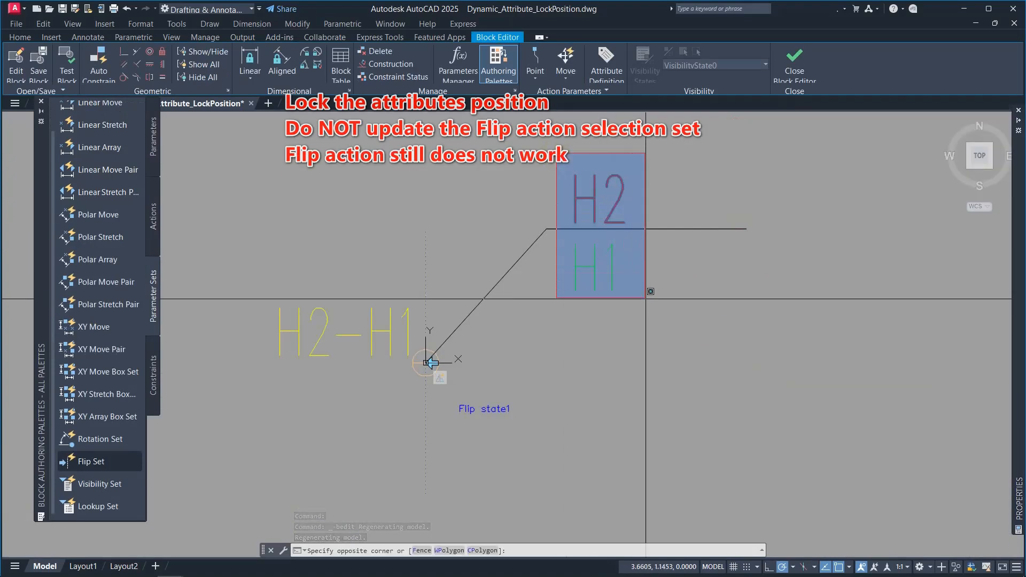
pyautogui.click(646, 299)
pyautogui.click(373, 343)
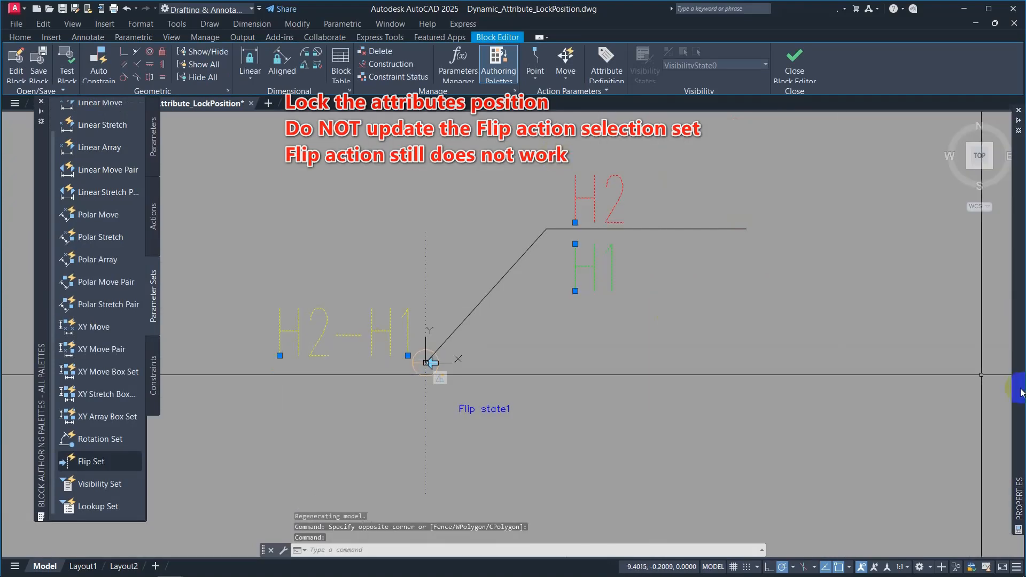
pyautogui.scroll(-5, 933, 484)
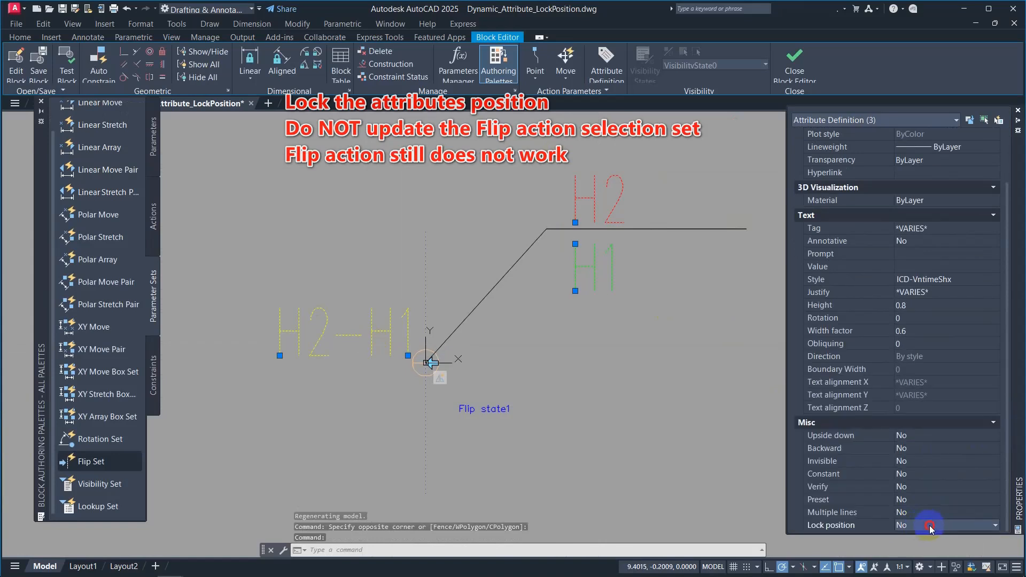
pyautogui.click(919, 525)
pyautogui.click(930, 537)
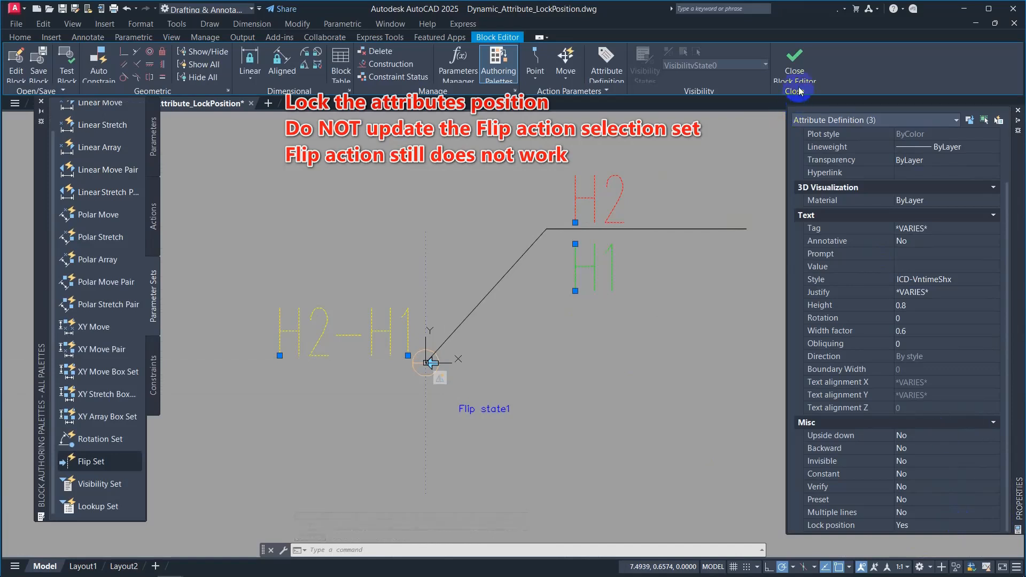
# Step: Save the block and close the Block Editor, and synchronize its attributes with ATTSYNC using the Select option
pyautogui.click(794, 62)
pyautogui.click(508, 275)
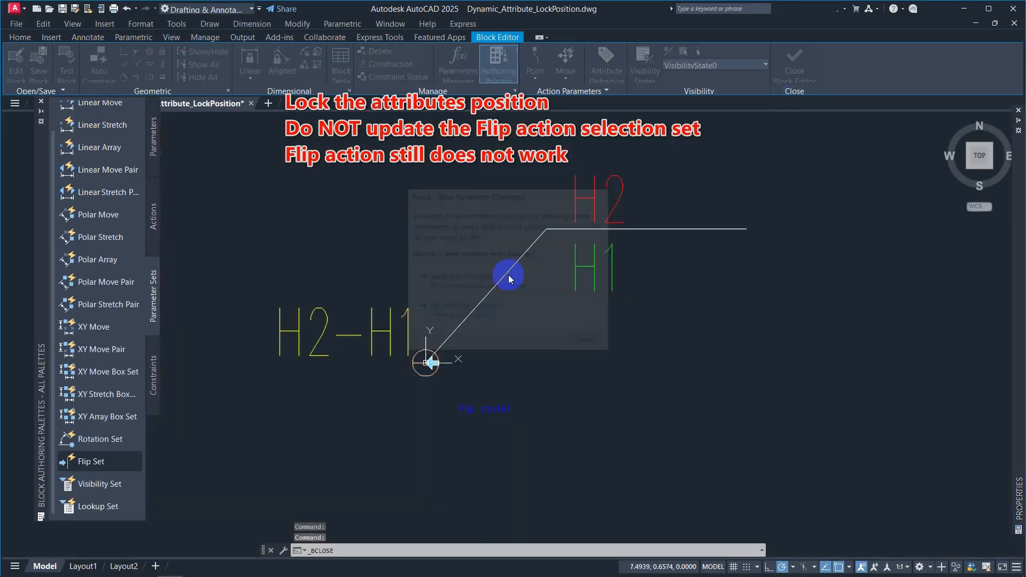
pyautogui.write('attsy')
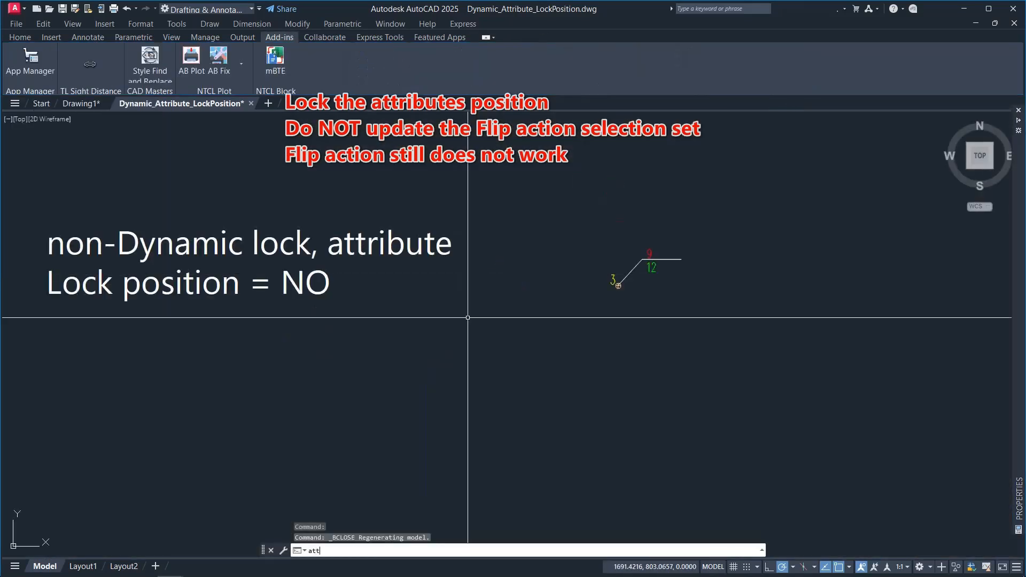
pyautogui.press('Return')
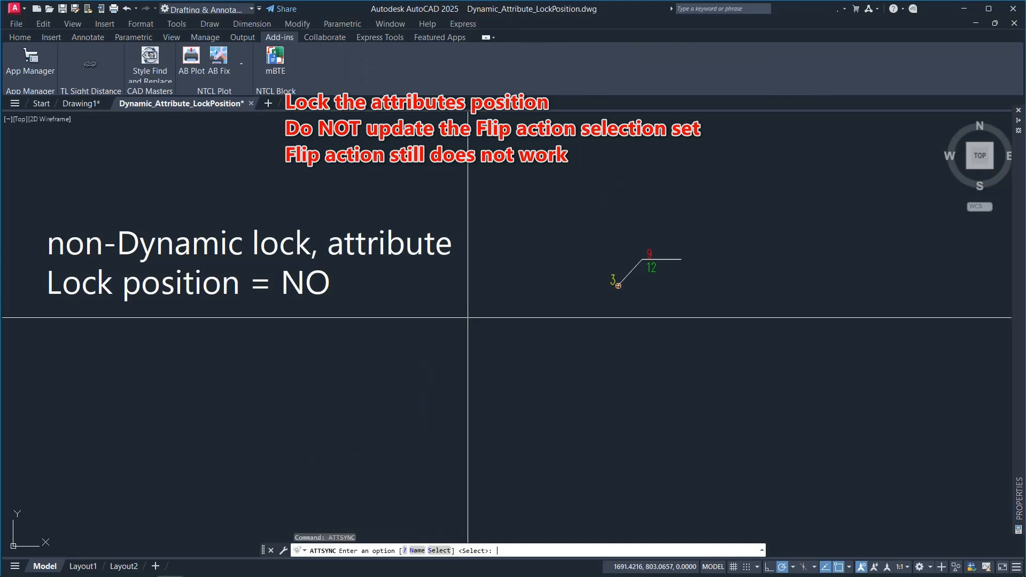
pyautogui.press('Return')
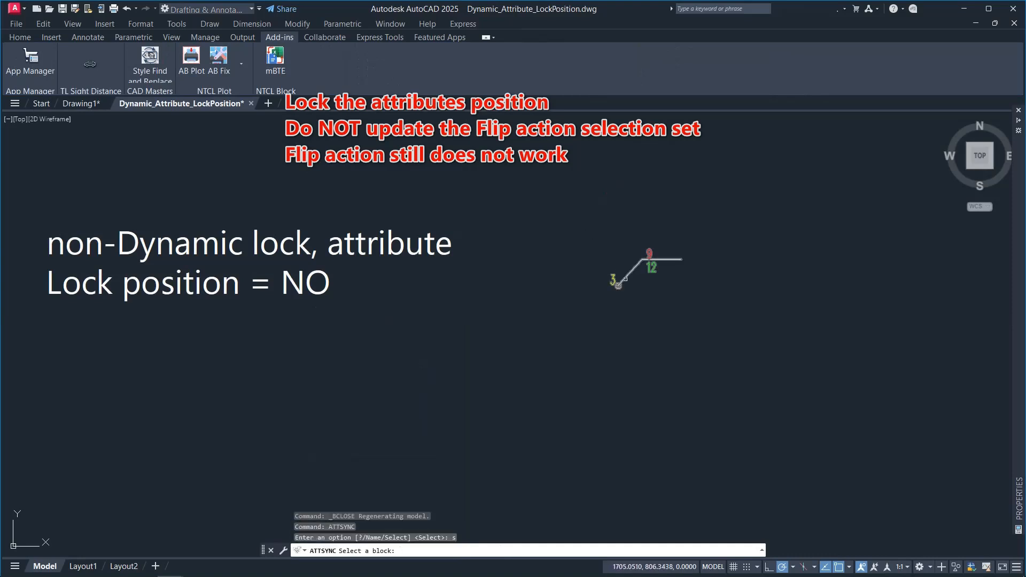
pyautogui.click(624, 278)
pyautogui.press('Return')
# Step: Mirror the synchronized block with its flip grip and deselect it
pyautogui.click(626, 277)
pyautogui.click(618, 286)
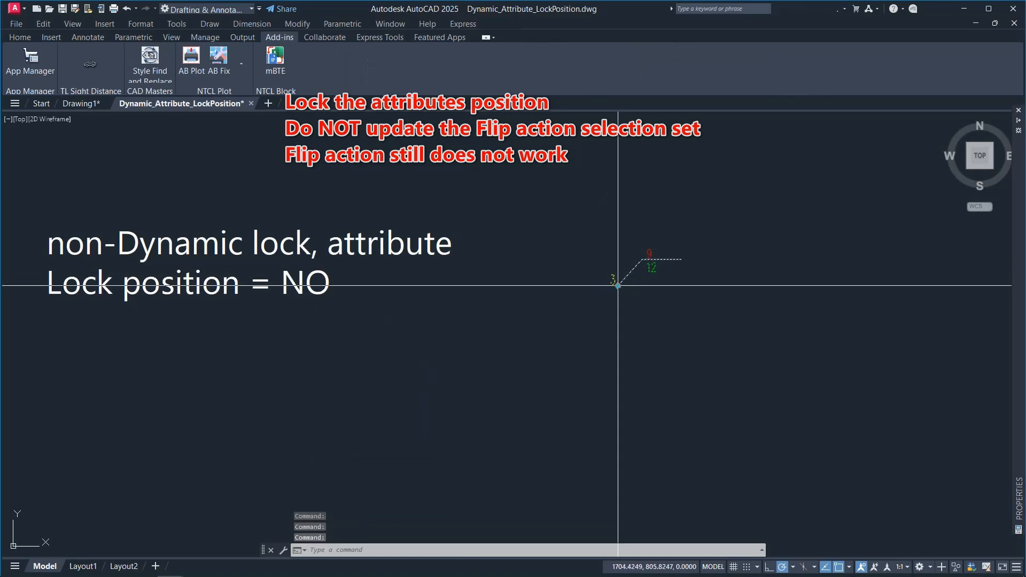
pyautogui.click(627, 292)
pyautogui.click(630, 295)
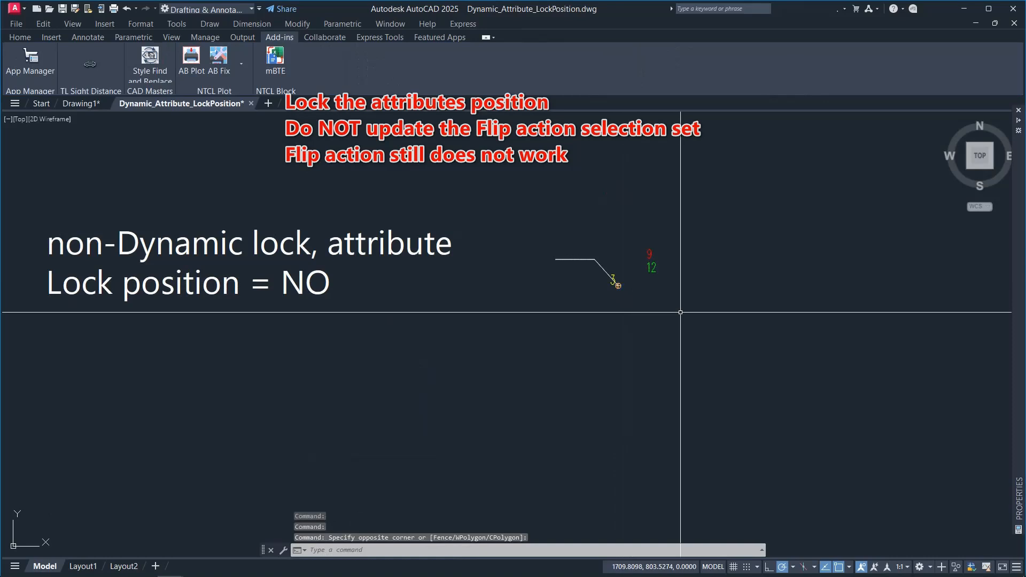
# Step: Reopen the mirrored block in the Block Editor
pyautogui.click(614, 283)
pyautogui.rightClick(653, 266)
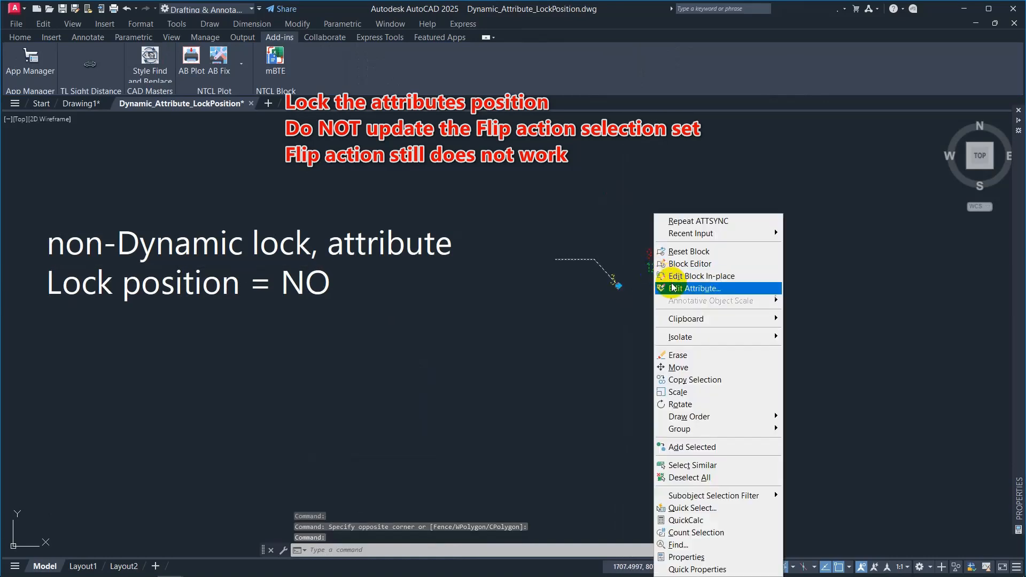
pyautogui.click(685, 266)
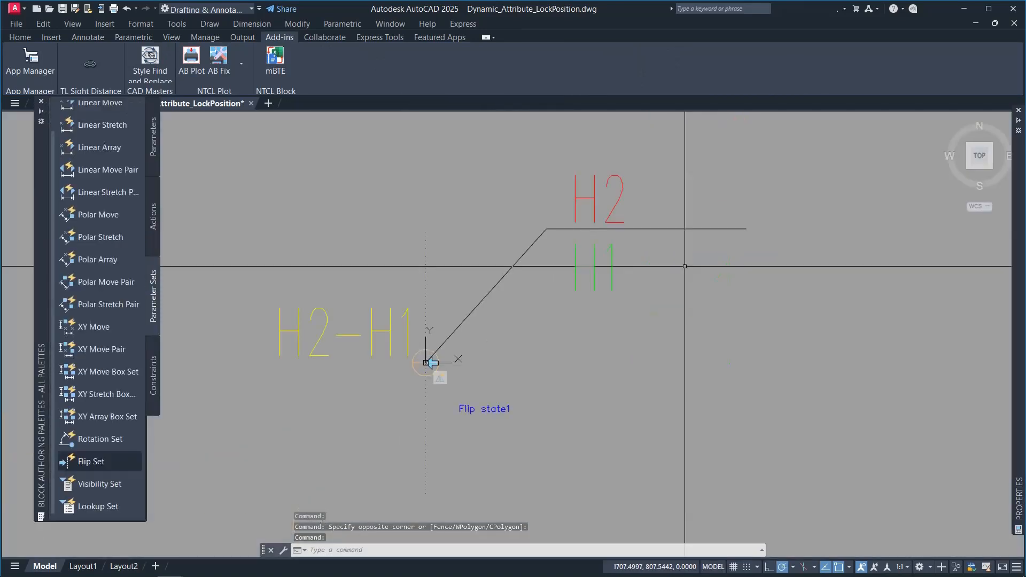
# Step: Redefine the flip action's selection set to include all the block's lines and attributes, and close the Block Editor with the changes saved
pyautogui.click(427, 363)
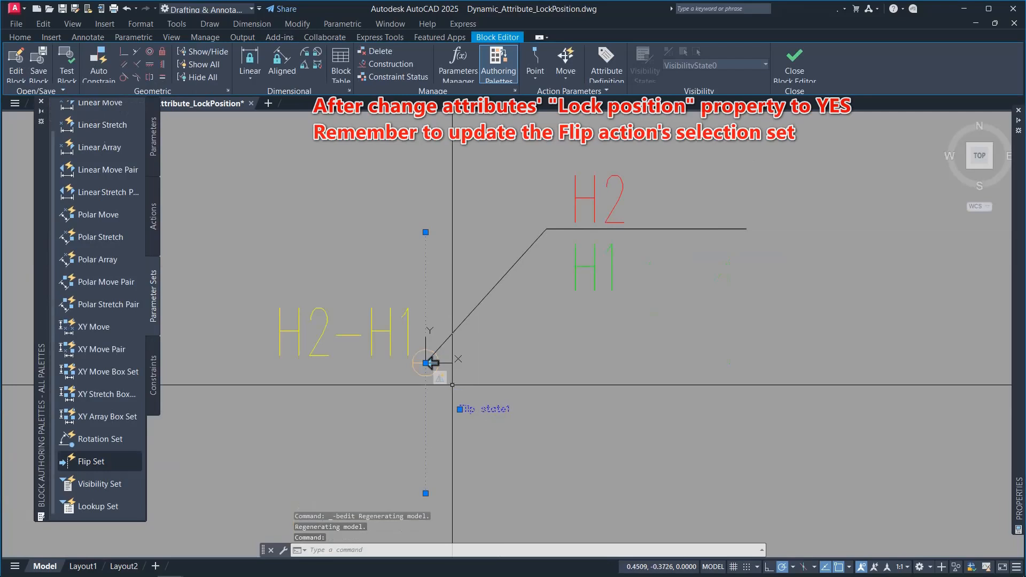
pyautogui.rightClick(443, 383)
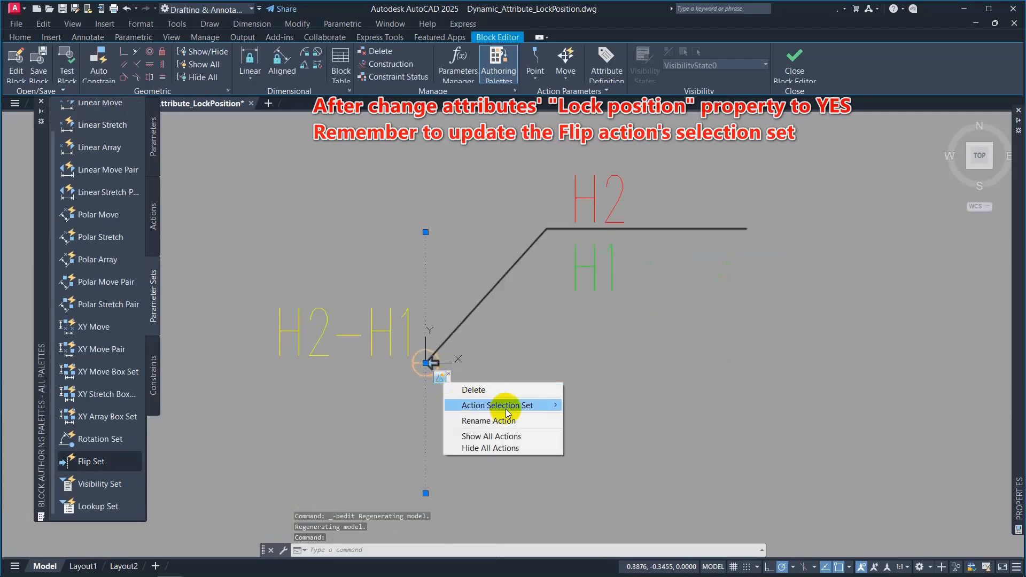
pyautogui.moveTo(534, 405)
pyautogui.click(591, 407)
pyautogui.click(741, 405)
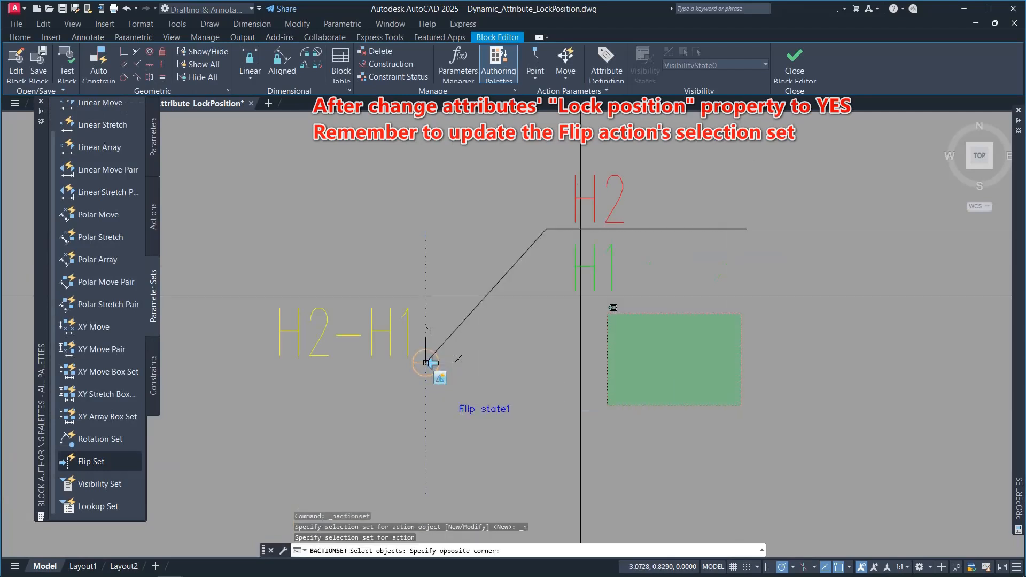
pyautogui.click(263, 165)
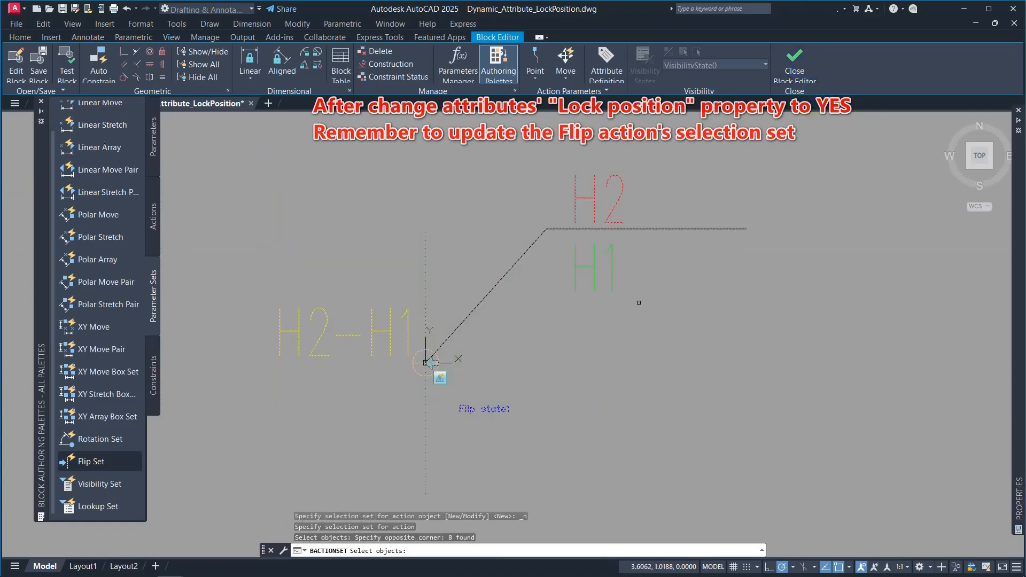
pyautogui.press('Return')
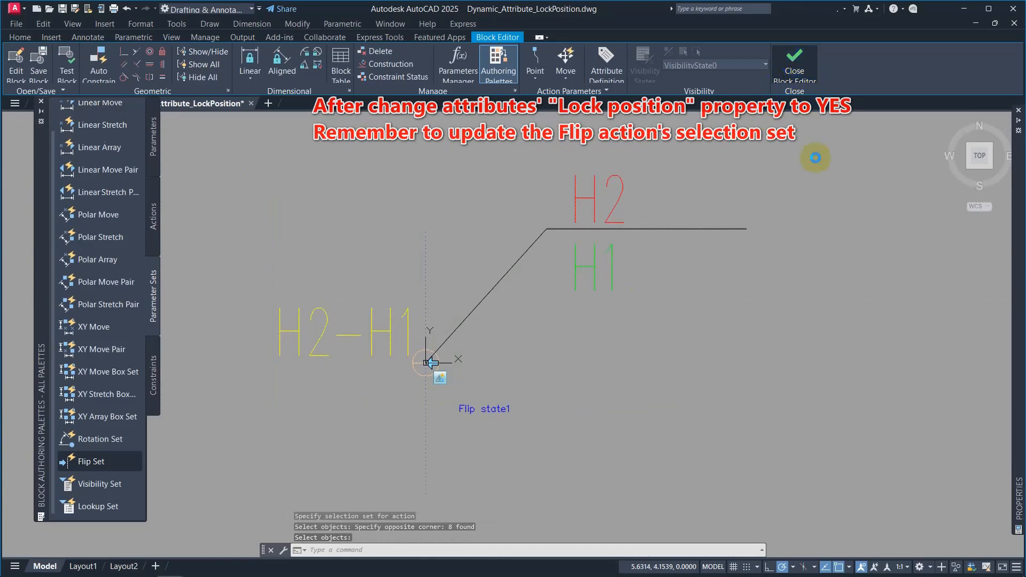
pyautogui.click(795, 63)
pyautogui.click(560, 285)
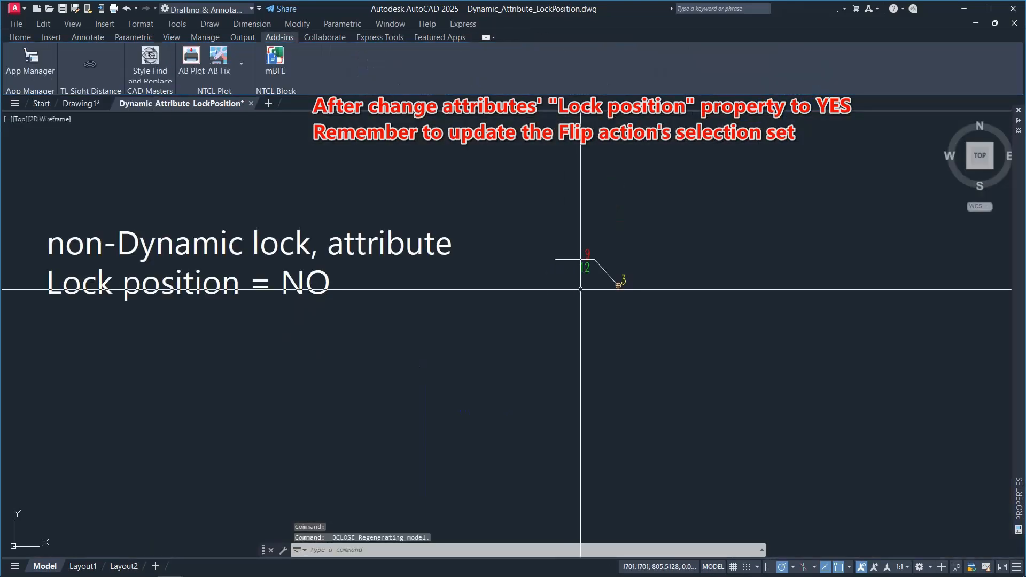
# Step: Flip the top block back and forth several times, leaving it facing right, and deselect it
pyautogui.click(618, 285)
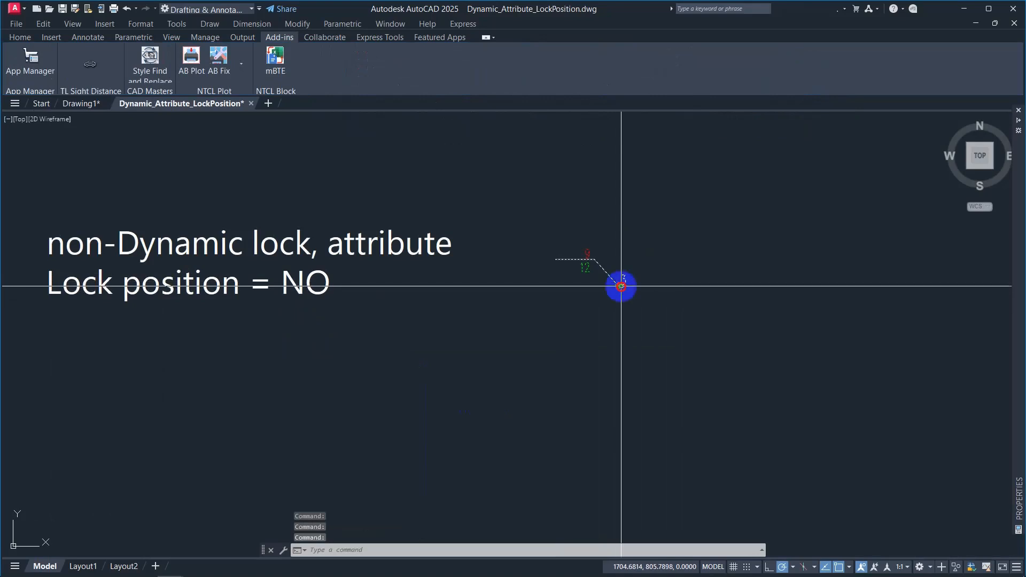
pyautogui.click(619, 286)
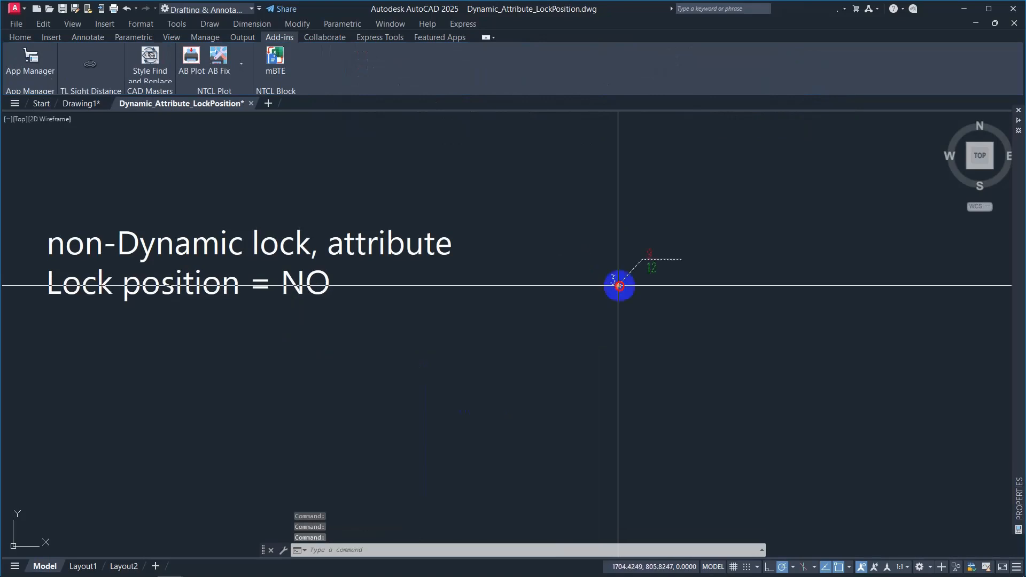
pyautogui.click(619, 286)
pyautogui.click(617, 283)
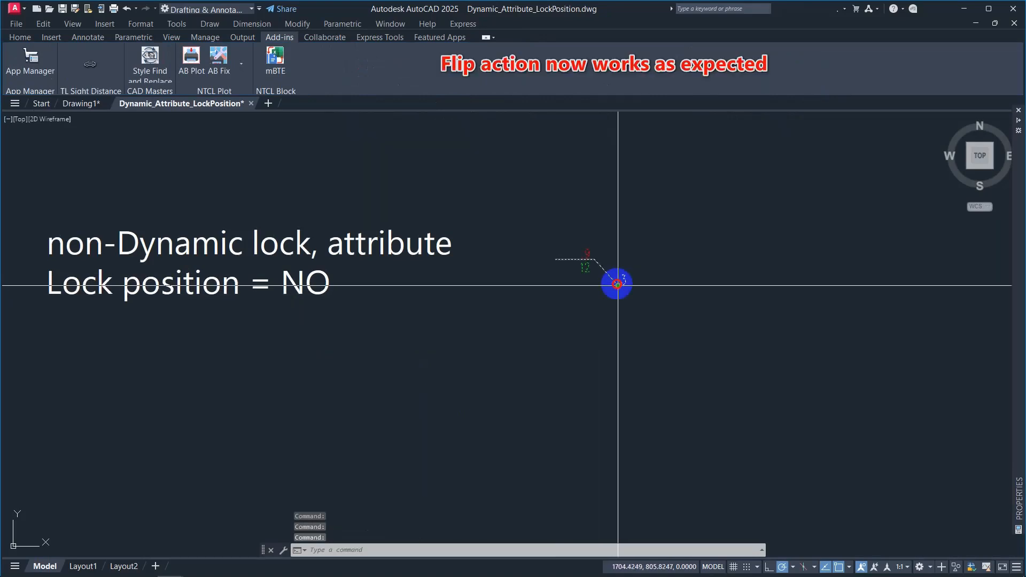
pyautogui.click(618, 286)
pyautogui.click(618, 286)
pyautogui.click(618, 285)
pyautogui.click(615, 270)
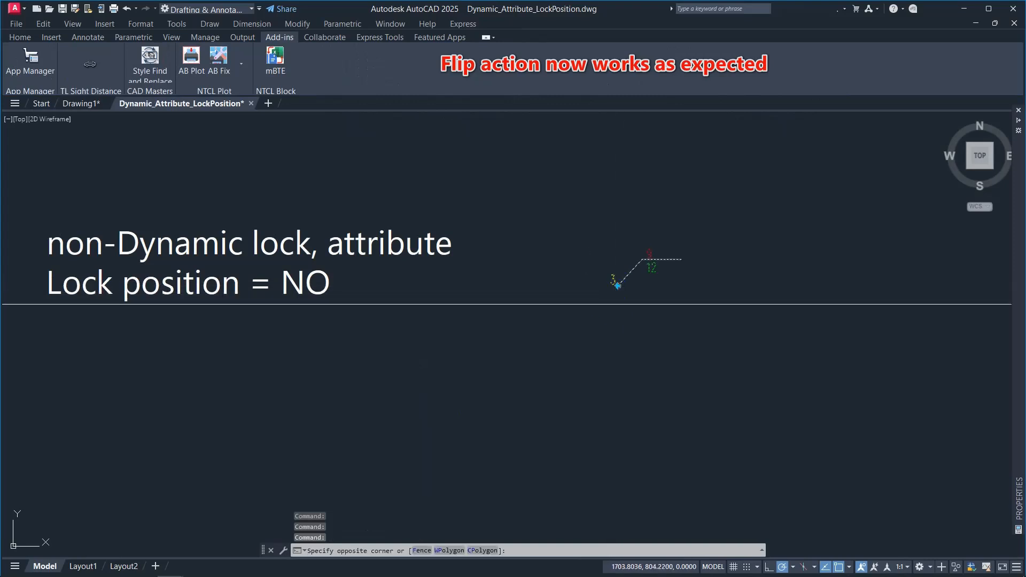
pyautogui.click(648, 275)
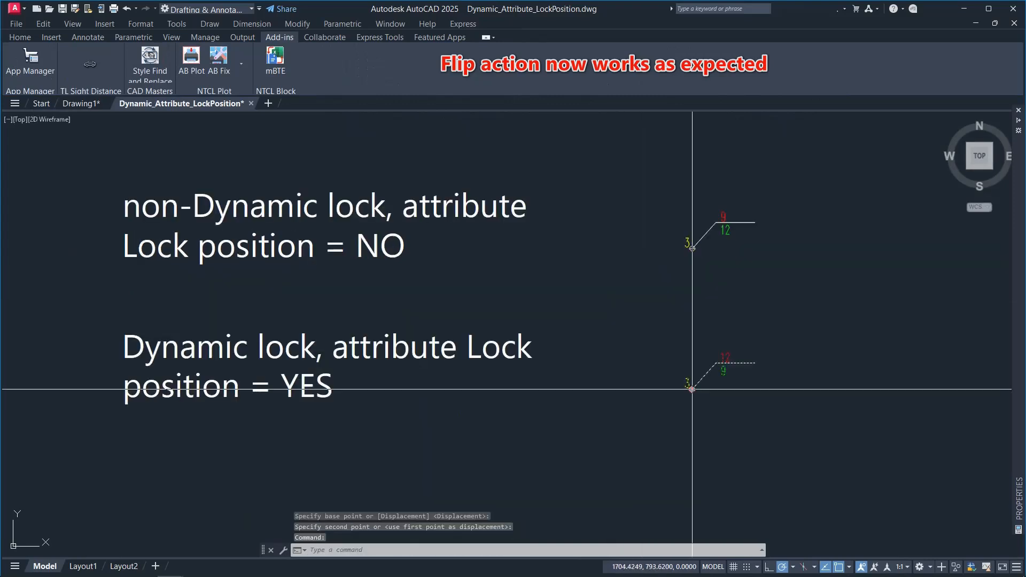
# Step: Test the flip grip of the block beside the "Lock position = YES" label, and open that block in the Block Editor
pyautogui.click(691, 389)
pyautogui.click(785, 435)
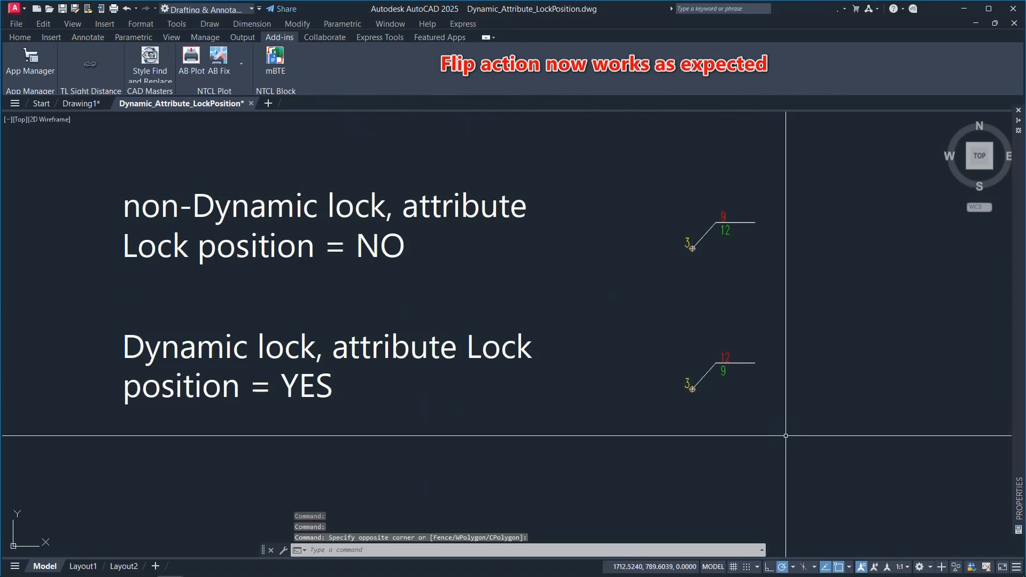
pyautogui.click(688, 382)
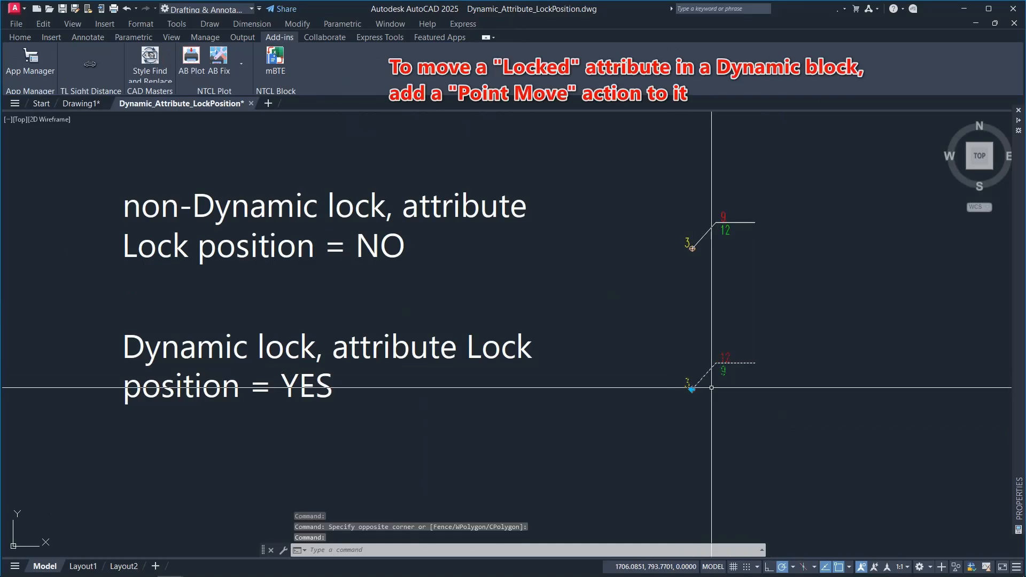
pyautogui.rightClick(723, 367)
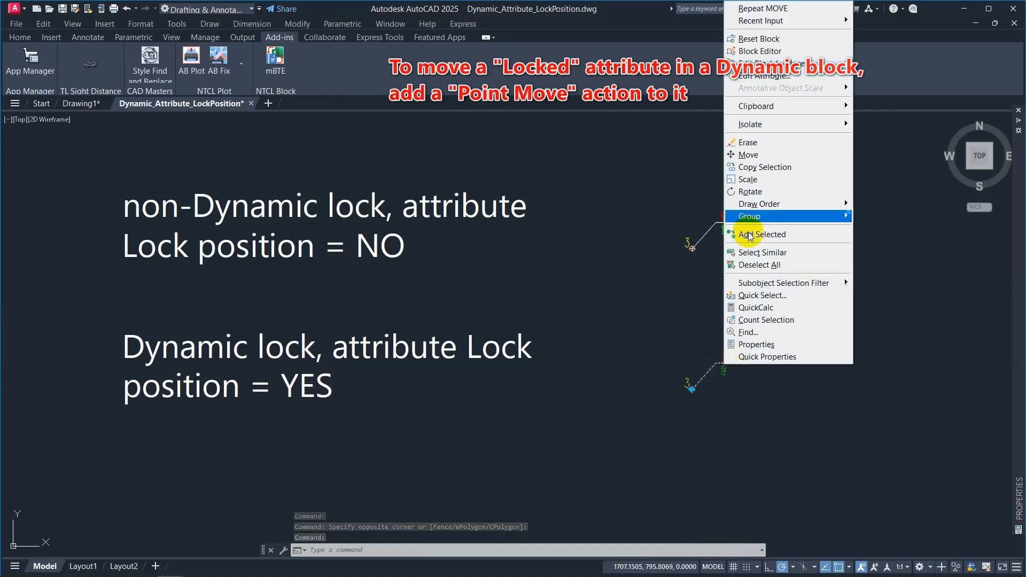
pyautogui.click(759, 51)
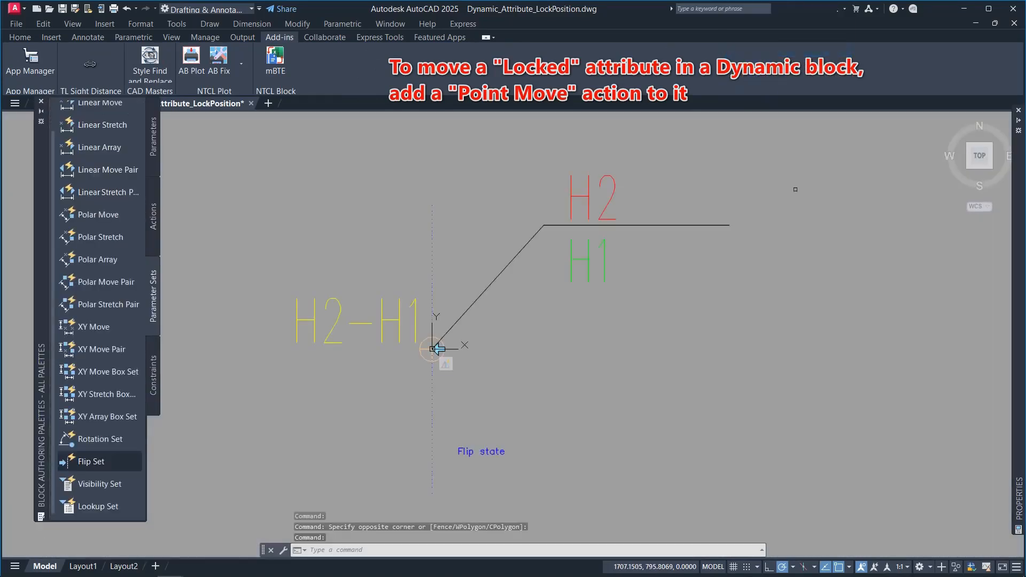
# Step: Inspect the properties of the H2-H1 attribute
pyautogui.click(387, 325)
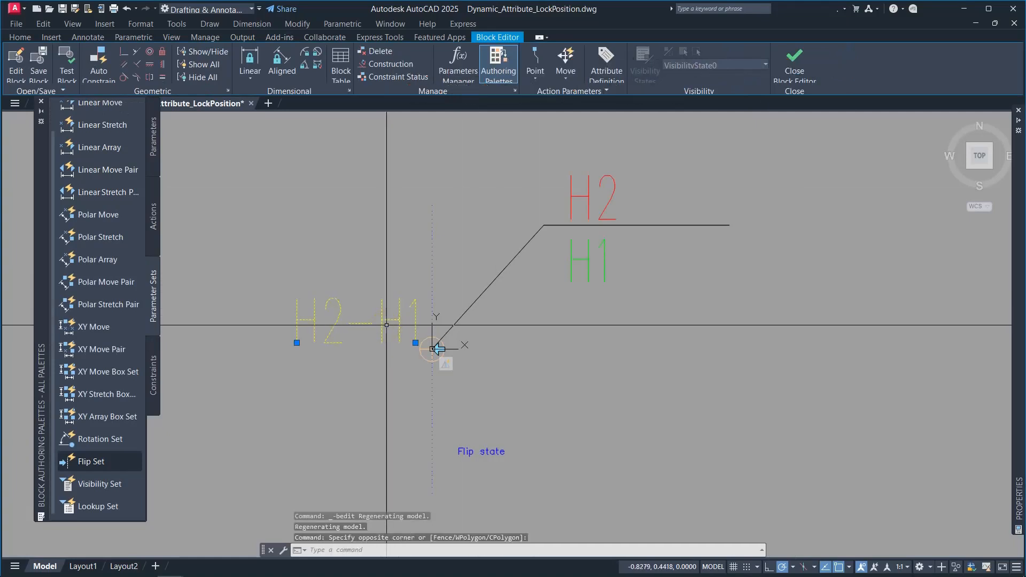
pyautogui.click(1017, 394)
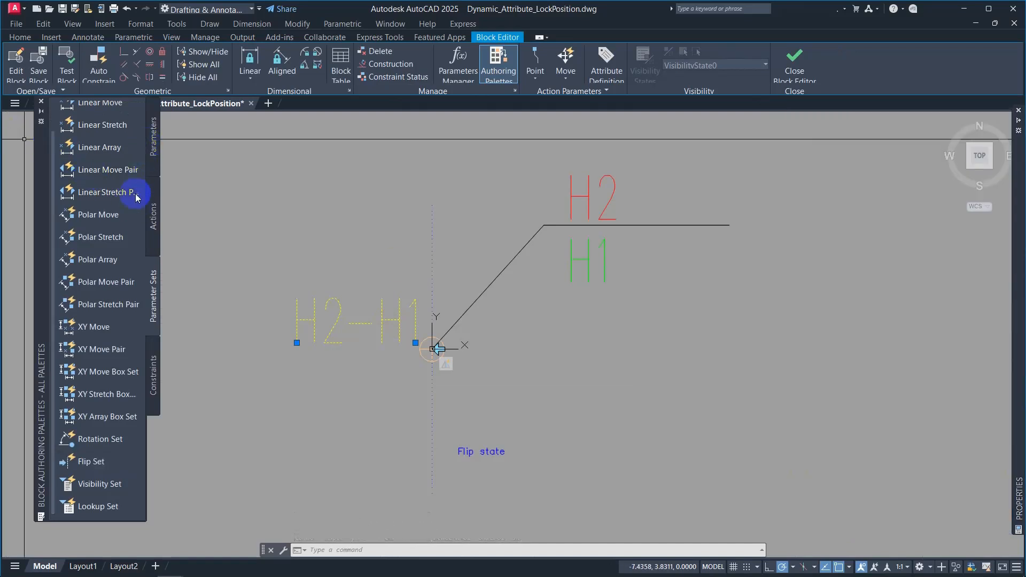
# Step: Add a Point Move parameter set near the H2-H1 attribute's alignment point, with its label placed below the attribute
pyautogui.moveTo(42, 305); pyautogui.dragTo(40, 329)
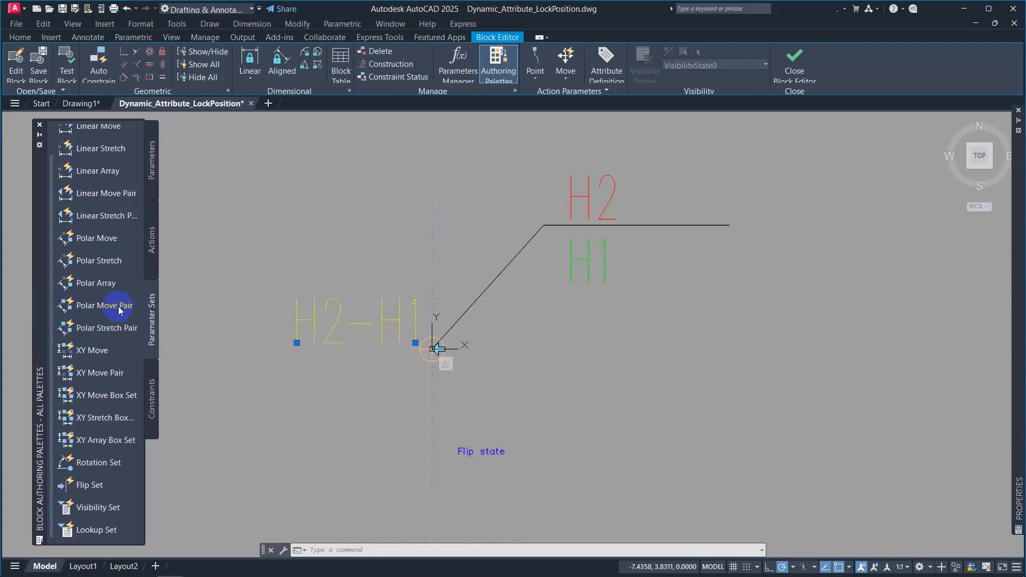
pyautogui.click(153, 164)
pyautogui.click(152, 222)
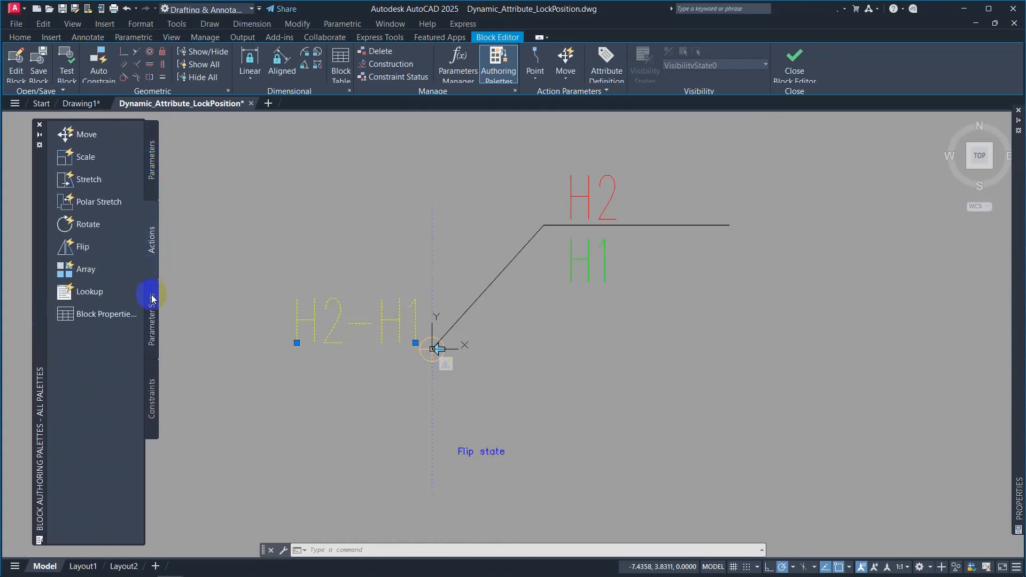
pyautogui.click(152, 310)
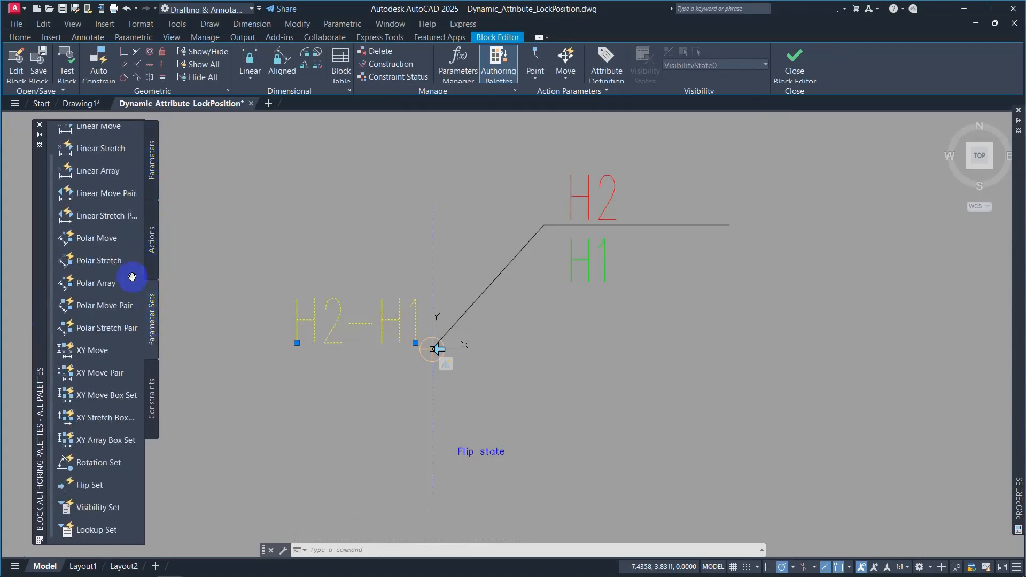
pyautogui.scroll(1, 118, 270)
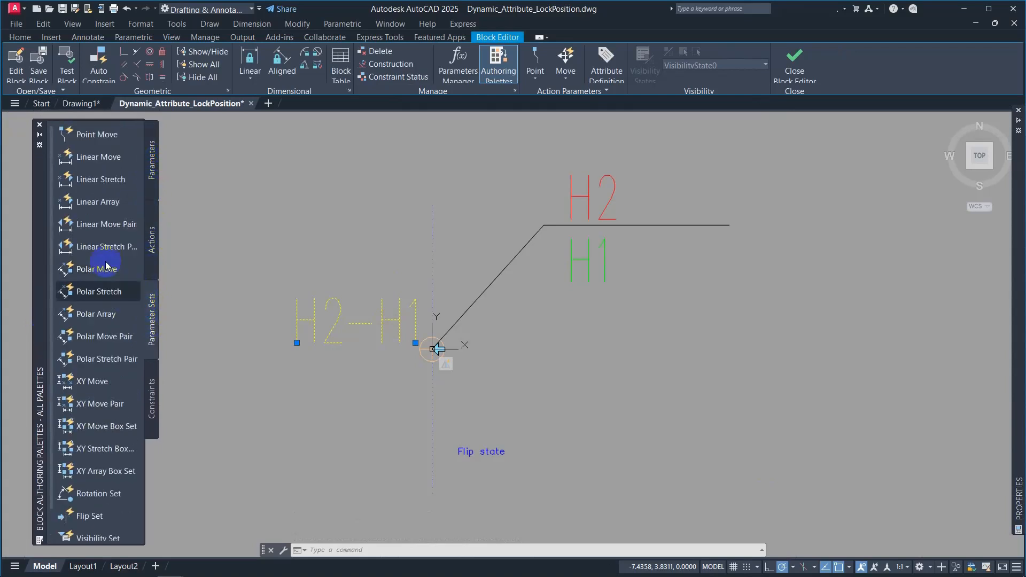
pyautogui.click(97, 134)
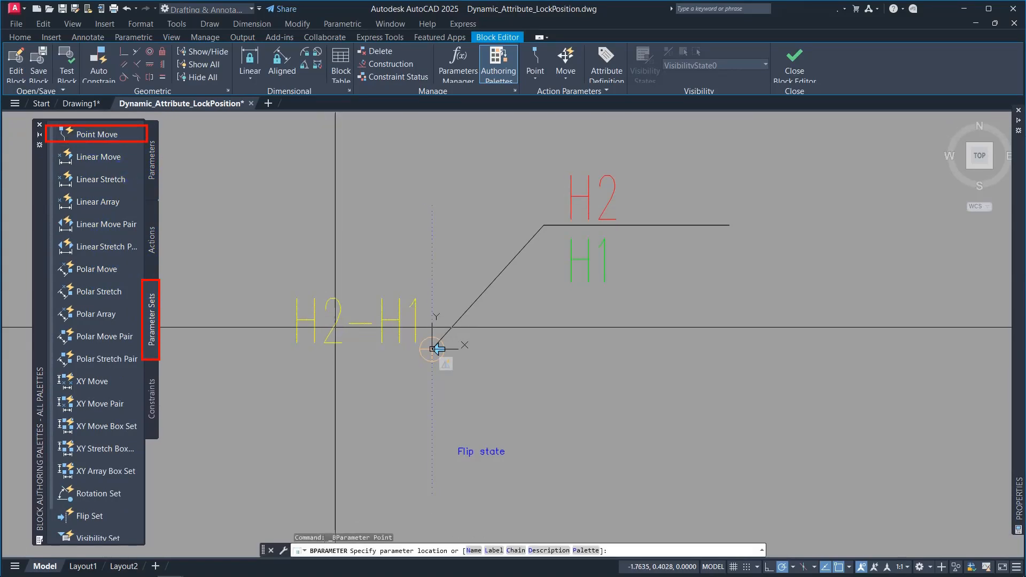
pyautogui.scroll(5, 406, 347)
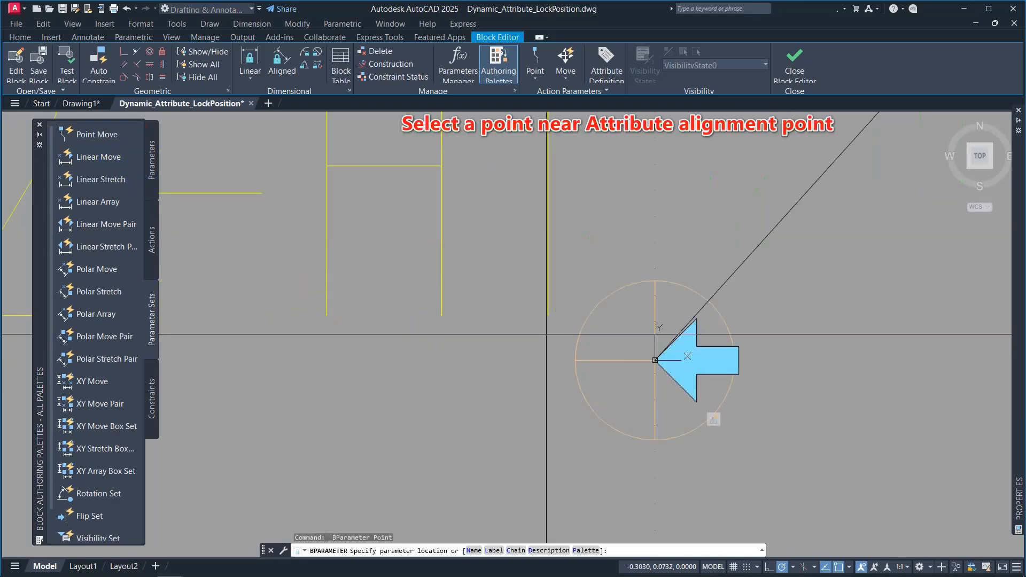
pyautogui.click(546, 334)
pyautogui.scroll(-6, 483, 382)
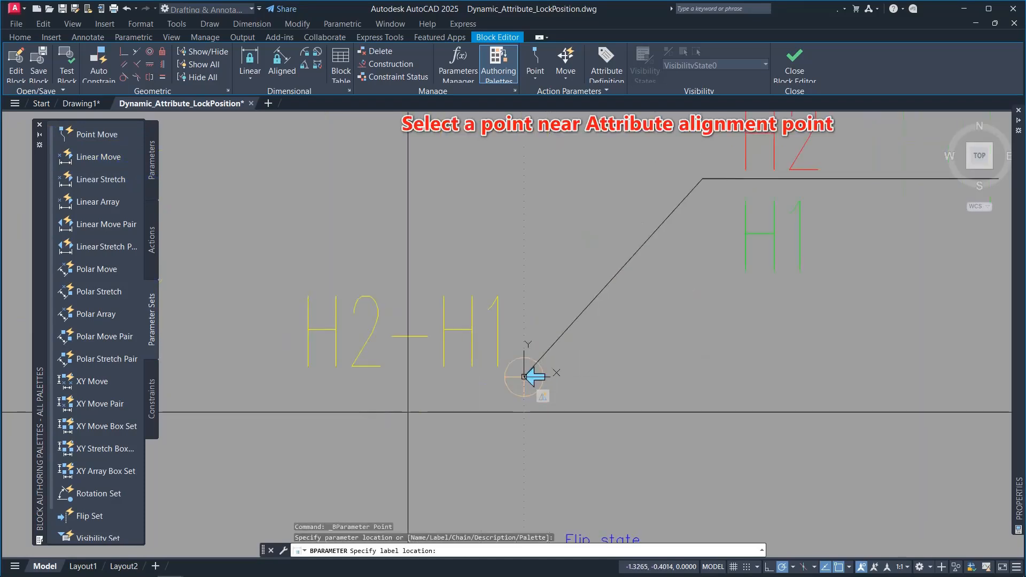
pyautogui.click(396, 422)
pyautogui.click(392, 413)
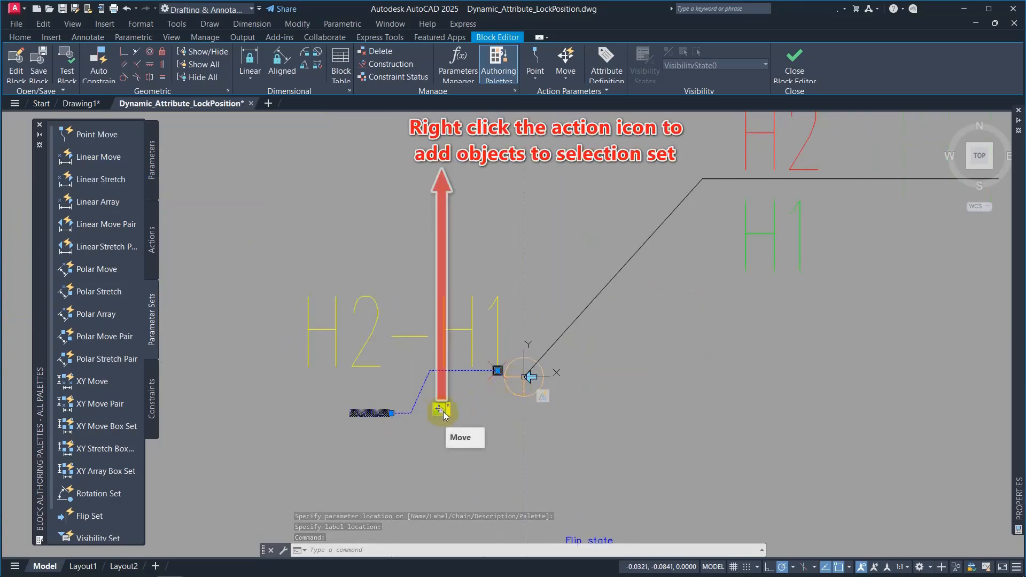
# Step: Define a new selection set for the move action containing the H2-H1 attribute, and close the Block Editor with the changes saved
pyautogui.rightClick(443, 411)
pyautogui.moveTo(507, 434)
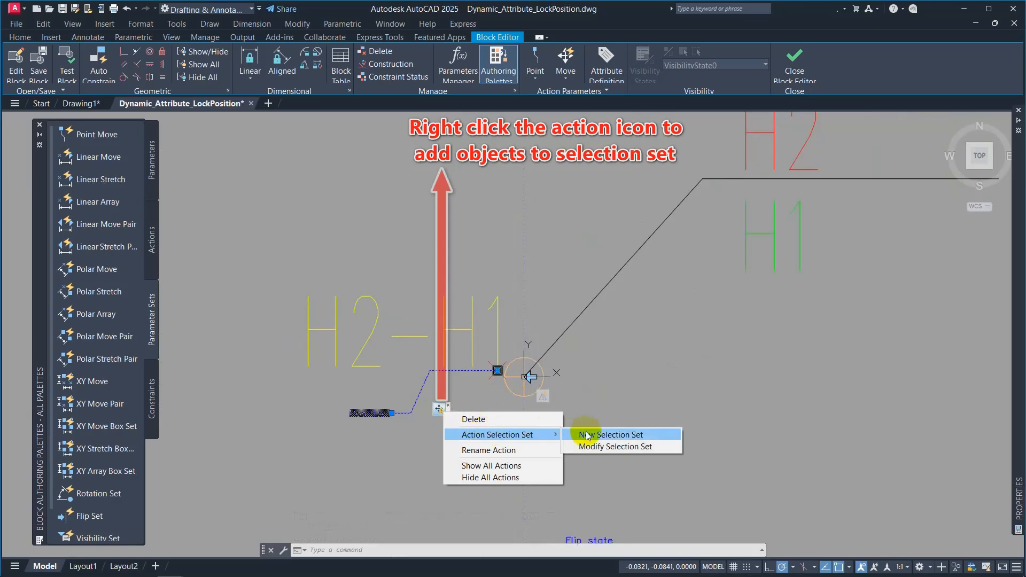
pyautogui.click(574, 432)
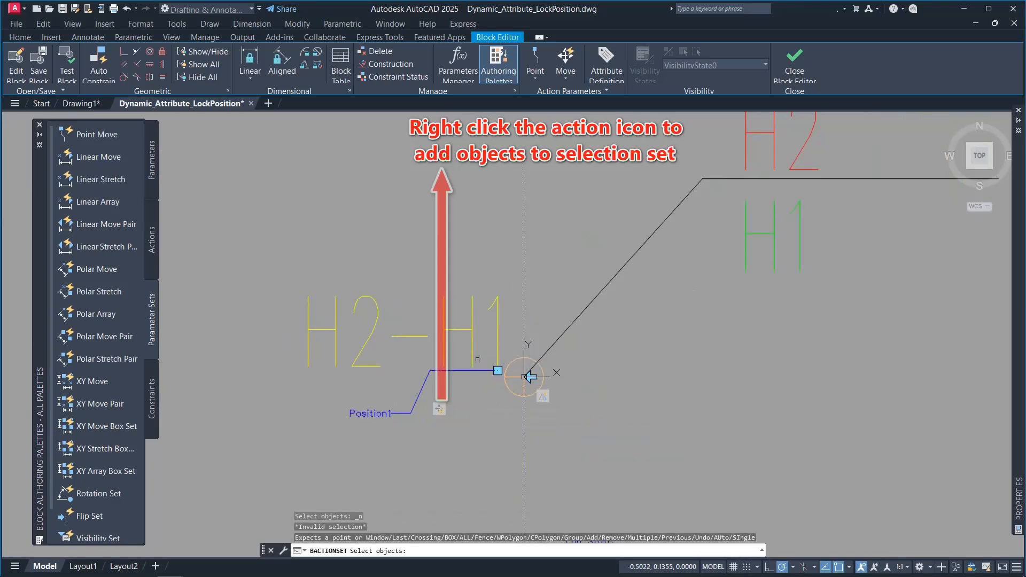
pyautogui.click(471, 358)
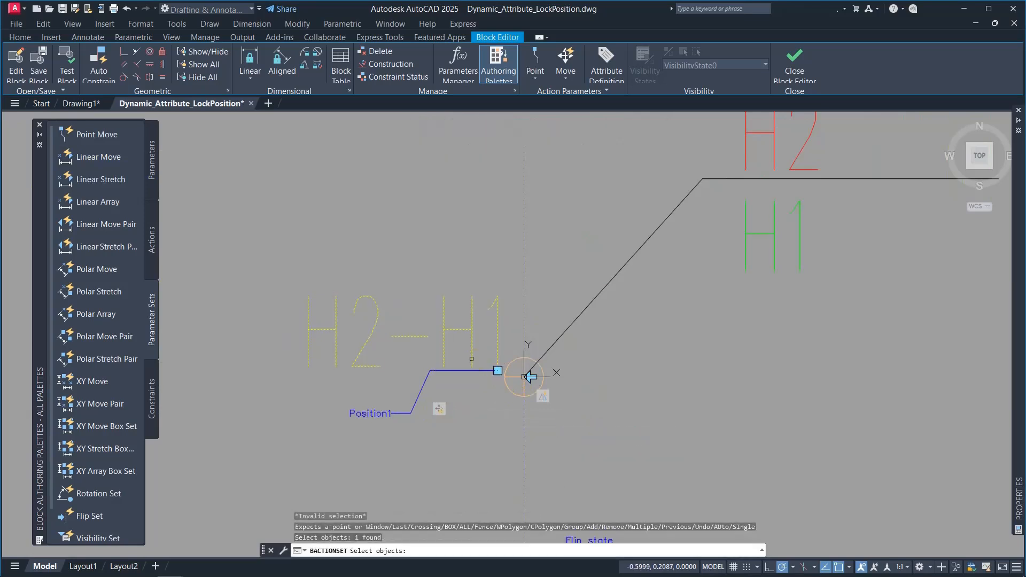
pyautogui.press('Return')
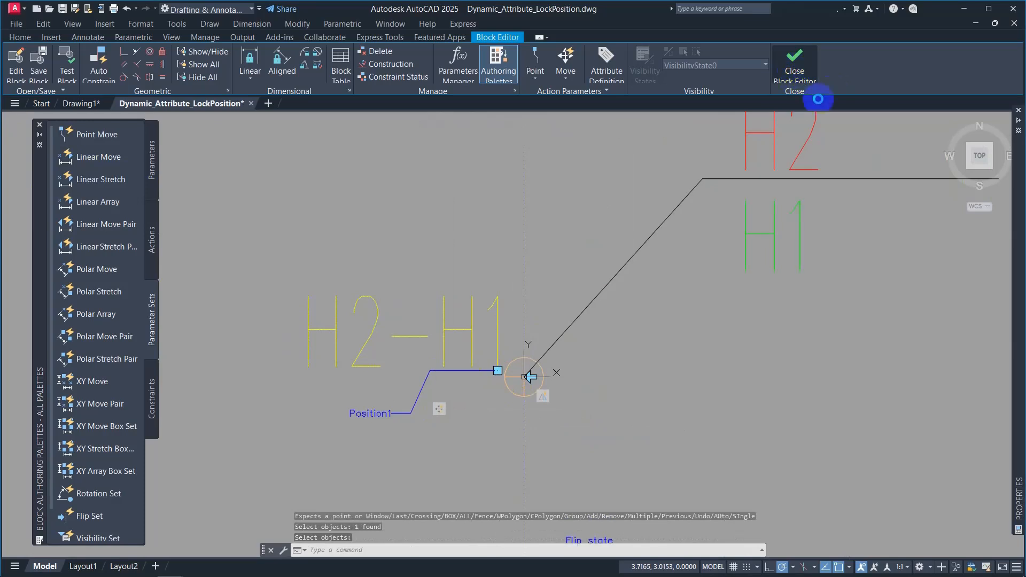
pyautogui.click(794, 65)
pyautogui.click(508, 279)
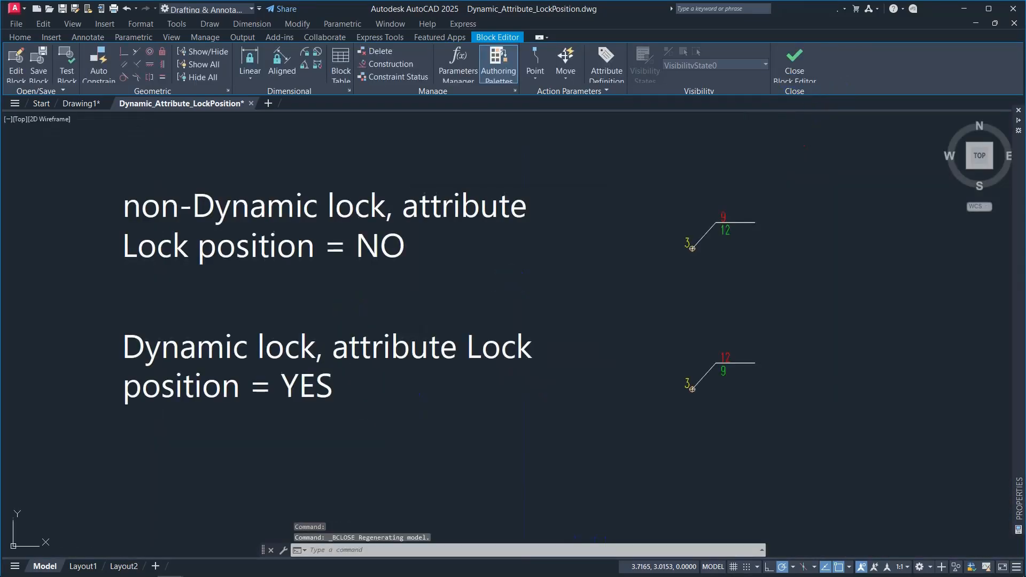
# Step: Select the block beside the "Lock position = YES" label and move its yellow attribute away to the left of the circle
pyautogui.click(711, 371)
pyautogui.click(696, 373)
pyautogui.moveTo(676, 375); pyautogui.dragTo(566, 337, button='middle')
pyautogui.scroll(4, 584, 352)
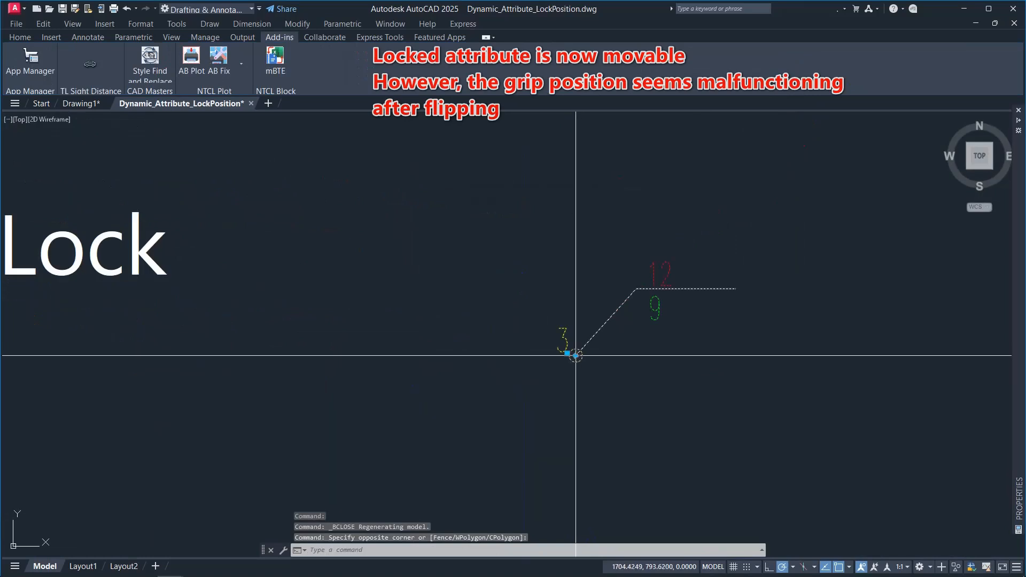
pyautogui.click(567, 353)
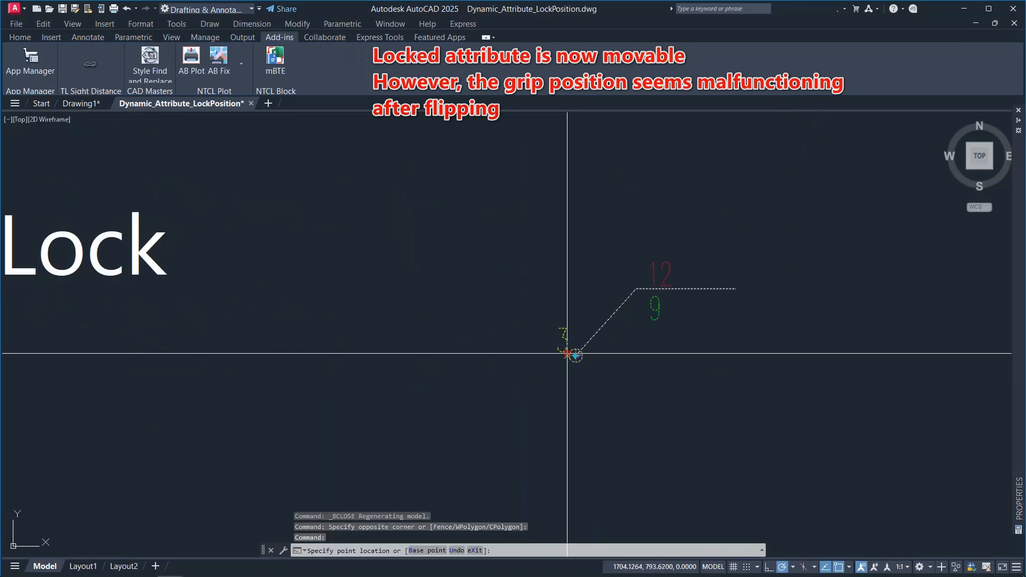
pyautogui.click(484, 343)
pyautogui.click(576, 355)
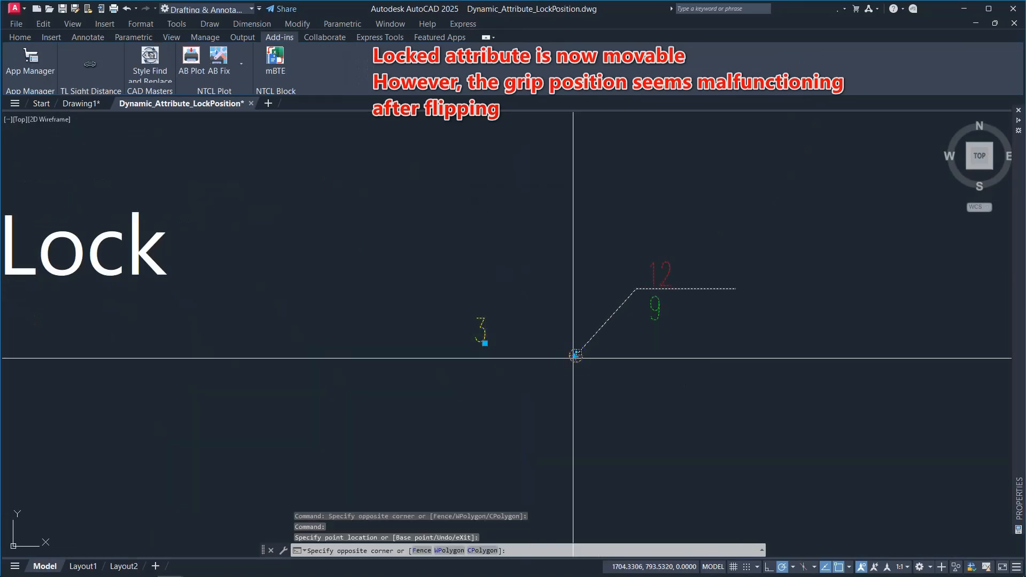
pyautogui.press('Escape')
pyautogui.press('Escape')
pyautogui.press('Escape')
# Step: Test the block by alternately flipping it and moving its yellow attribute with the point grip, ending with the leader facing right
pyautogui.click(580, 355)
pyautogui.click(575, 355)
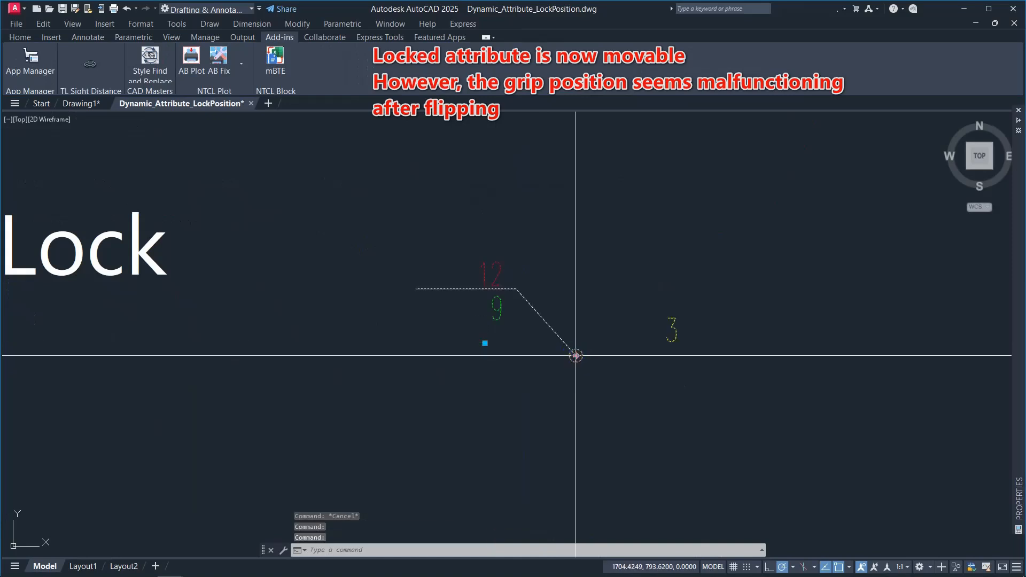
pyautogui.click(576, 355)
pyautogui.click(484, 343)
pyautogui.click(575, 355)
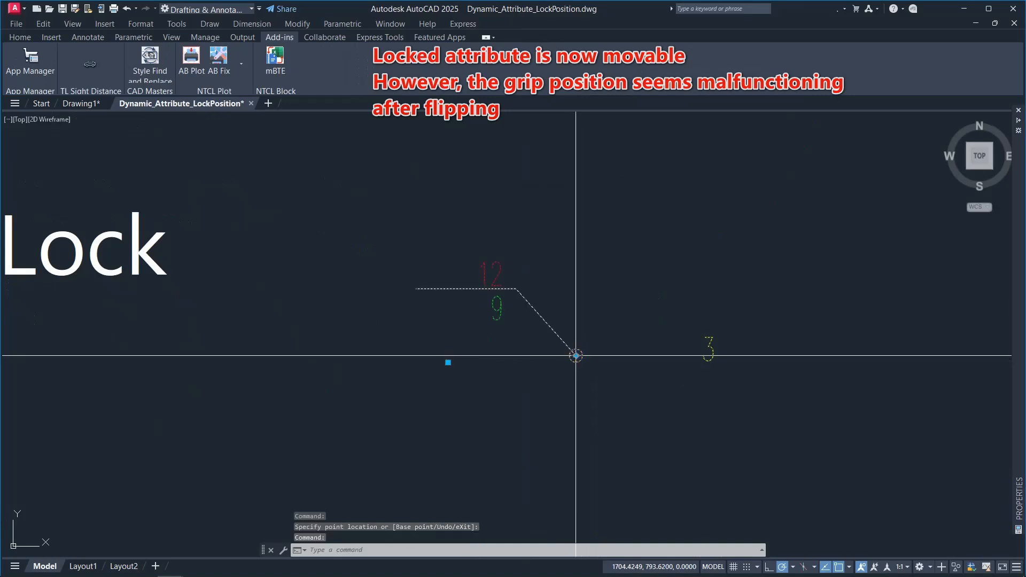
pyautogui.click(448, 362)
pyautogui.click(694, 362)
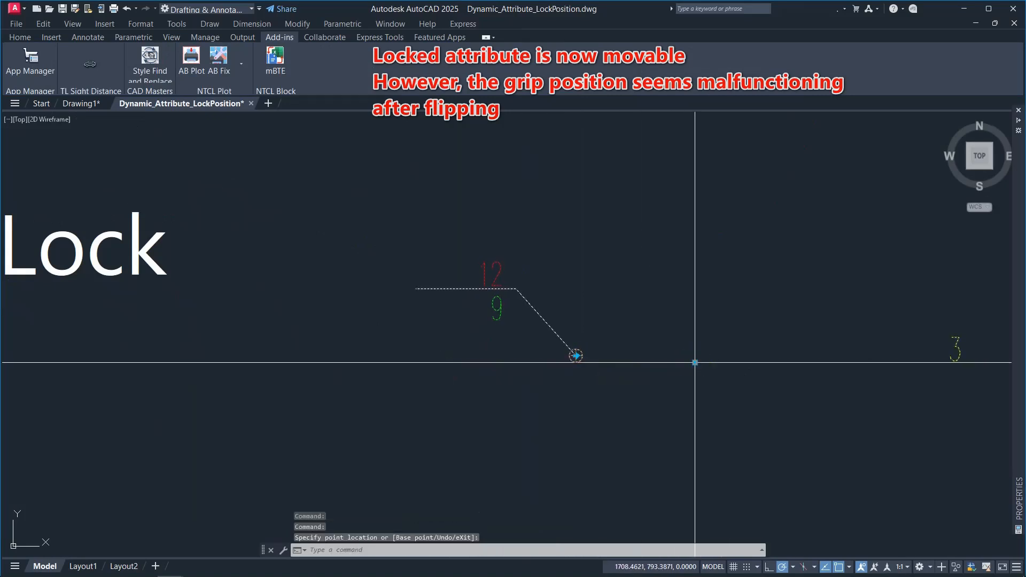
pyautogui.click(575, 355)
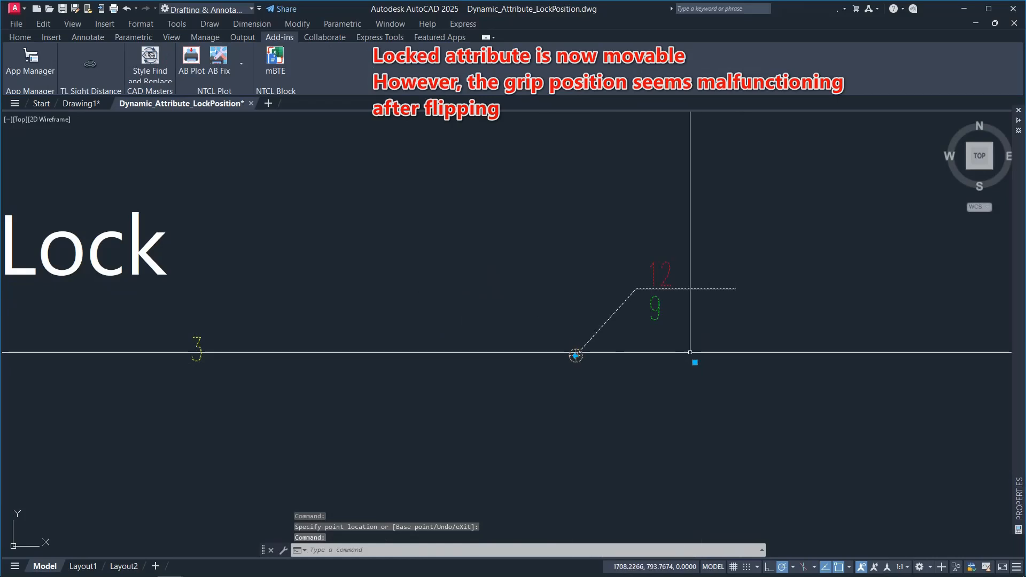
# Step: In the Block Editor, redefine the flip action's selection set to include the Point Move parameter, its action and all geometry and attributes, and save
pyautogui.rightClick(607, 320)
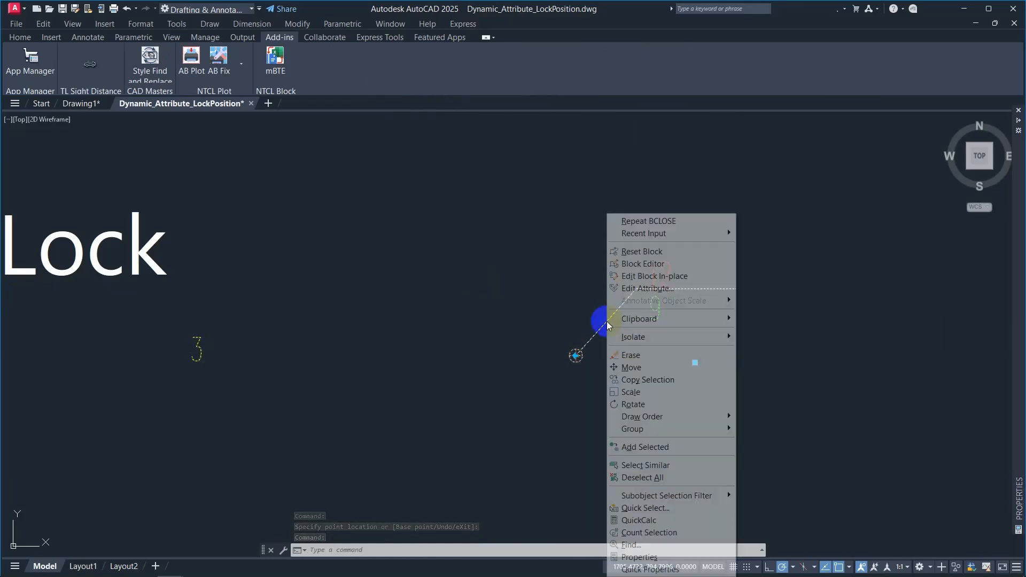
pyautogui.click(641, 263)
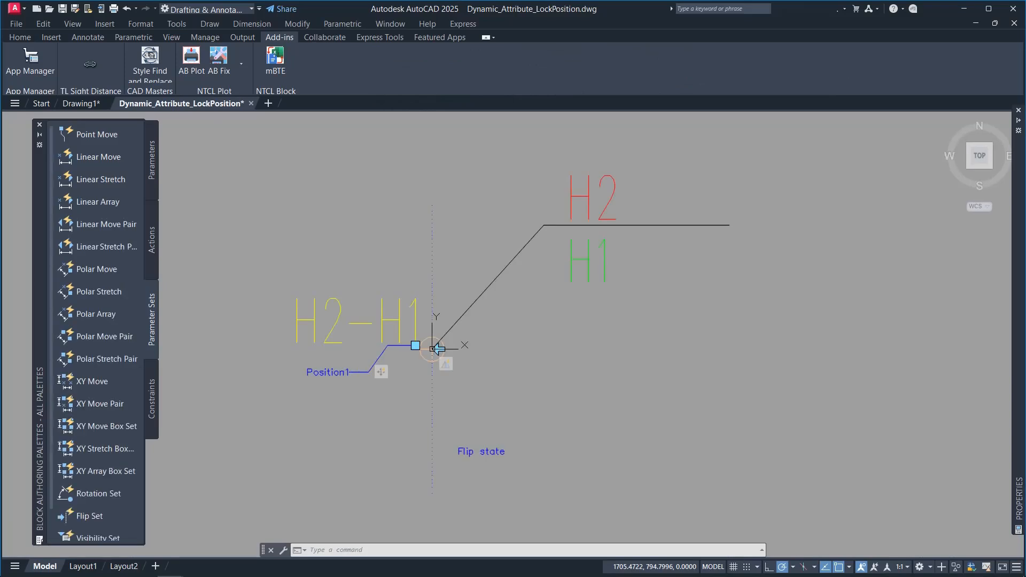
pyautogui.rightClick(447, 368)
pyautogui.moveTo(514, 396)
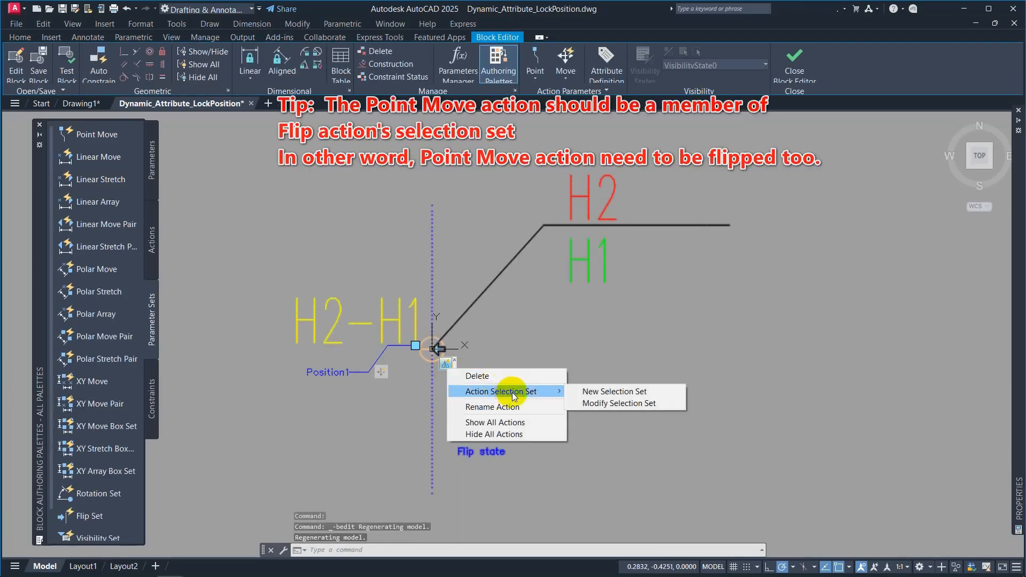
pyautogui.click(611, 397)
pyautogui.click(685, 414)
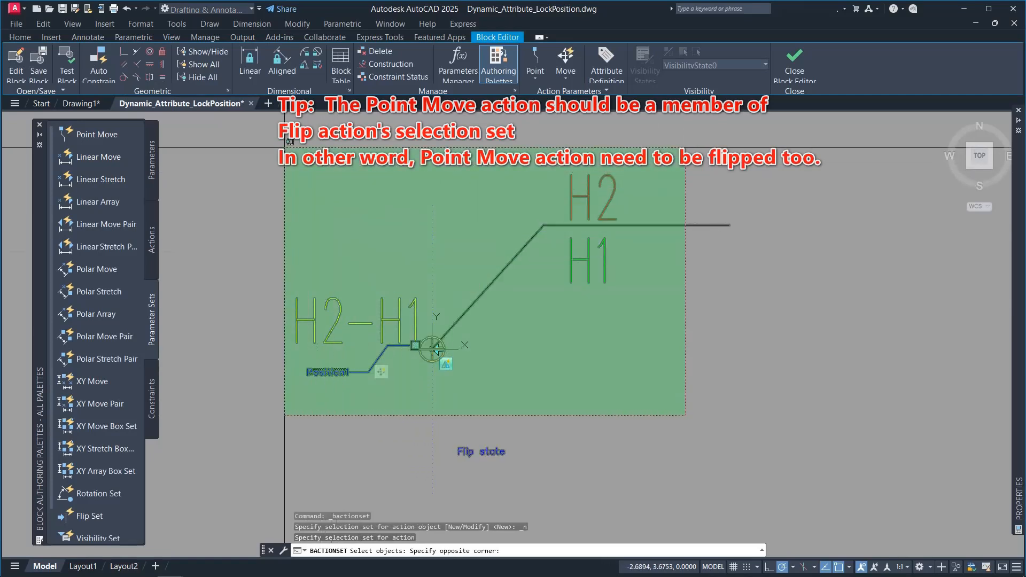
pyautogui.click(290, 142)
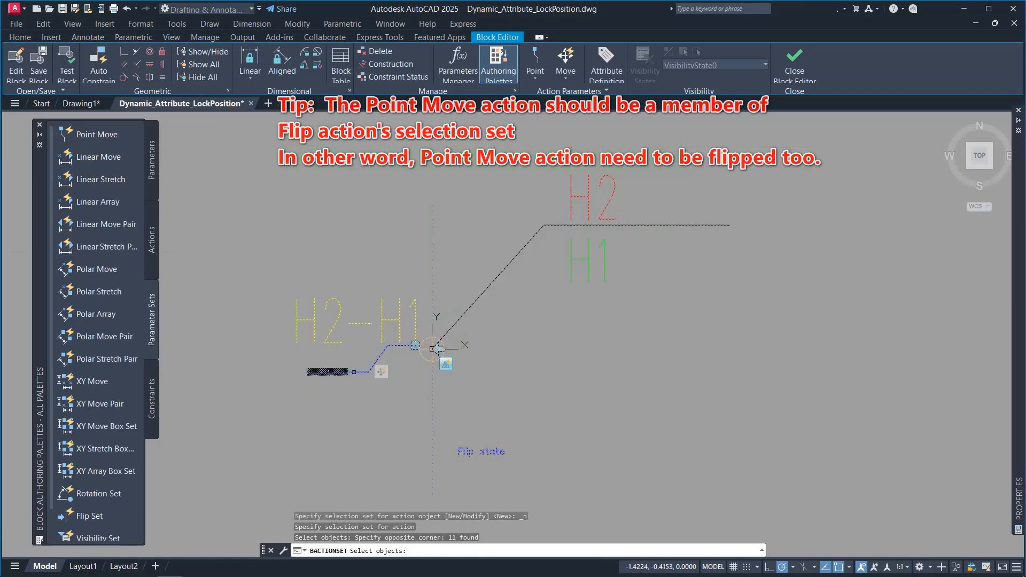
pyautogui.press('Return')
pyautogui.click(795, 62)
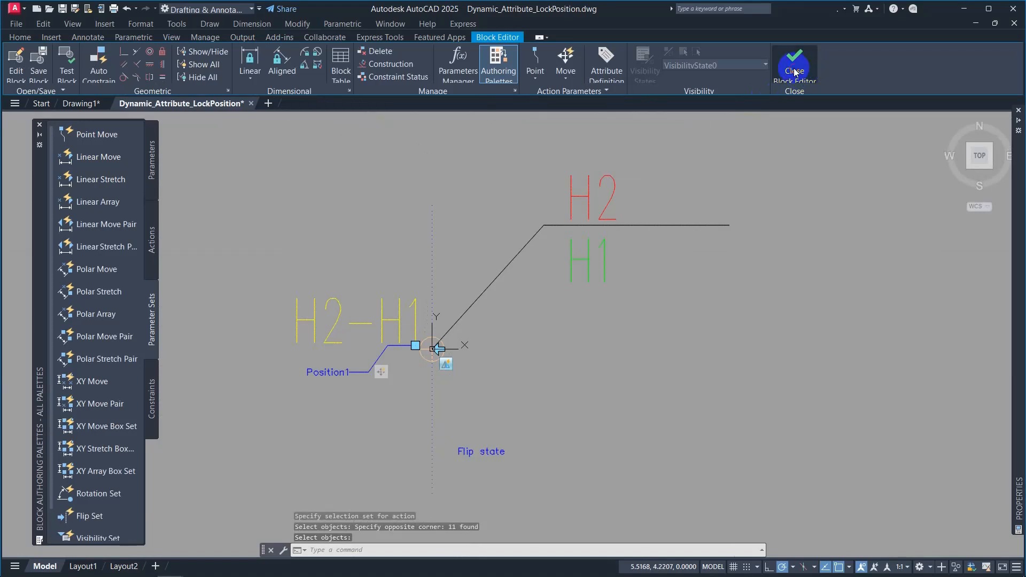
pyautogui.click(576, 287)
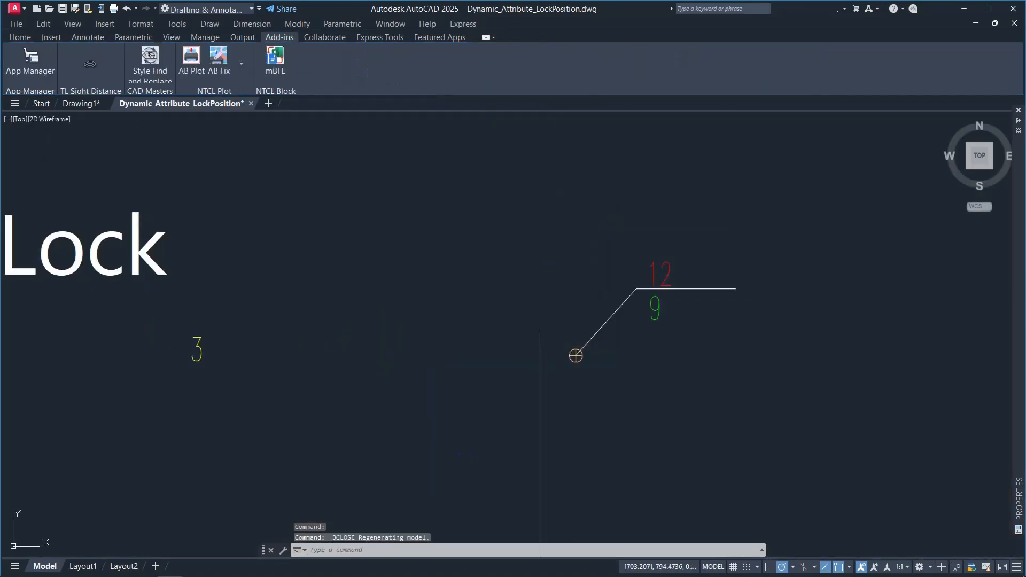
# Step: Reset the block beside the "Lock position = YES" label to its default state
pyautogui.click(632, 304)
pyautogui.click(611, 336)
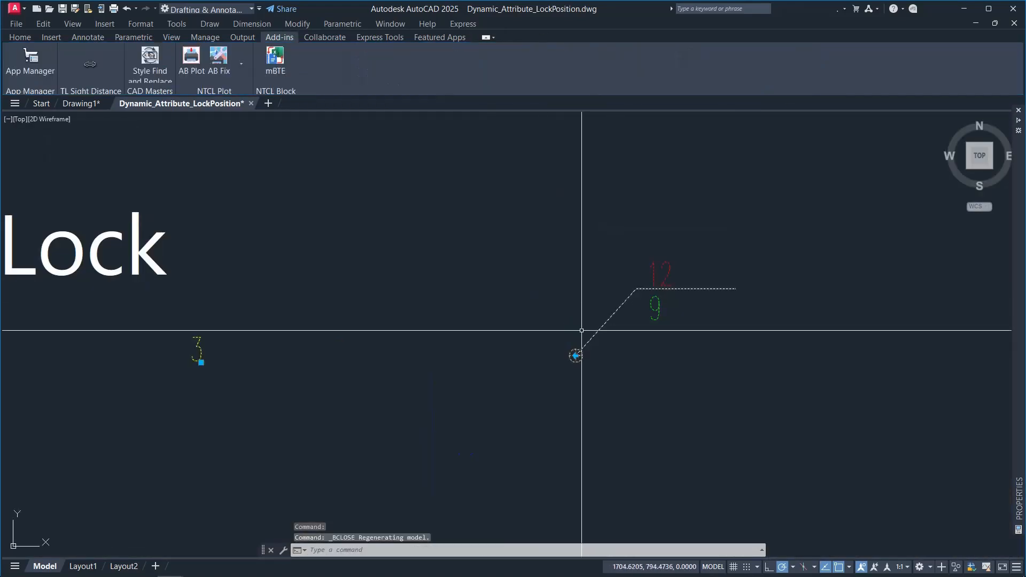
pyautogui.rightClick(617, 317)
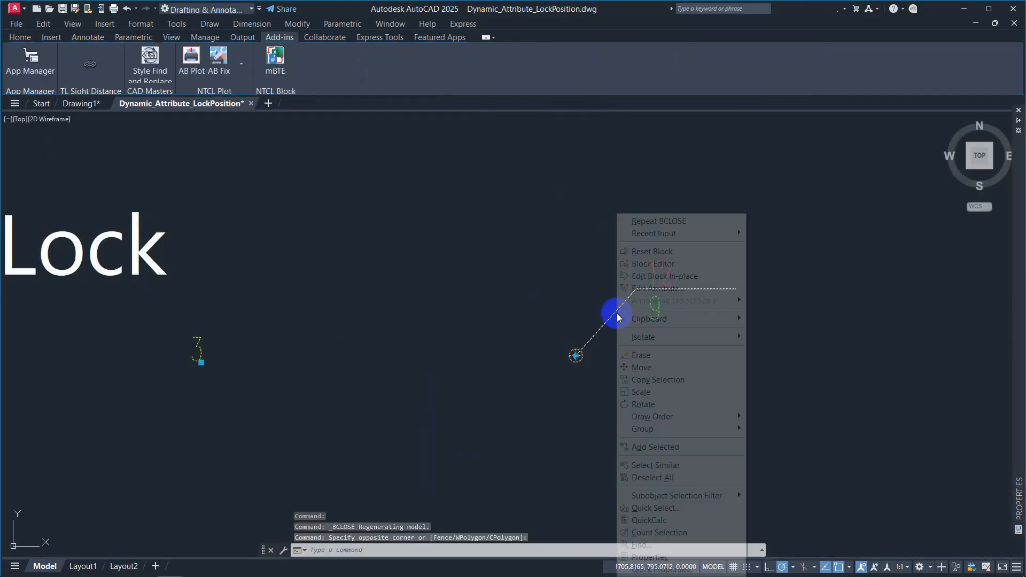
pyautogui.click(689, 251)
# Step: Reselect the reset block and move its yellow attribute in two stages farther left of the circle
pyautogui.click(563, 347)
pyautogui.click(547, 362)
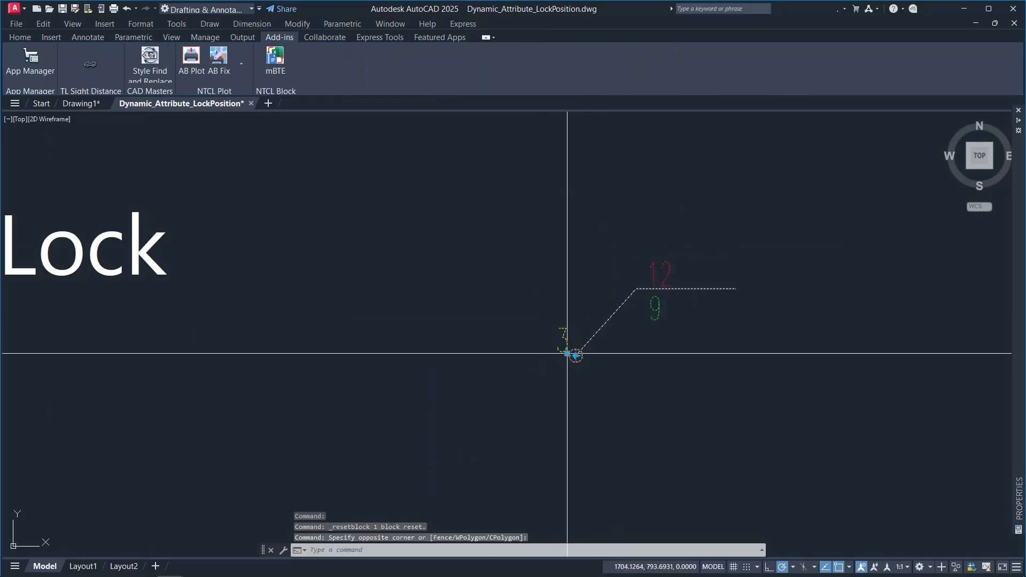
pyautogui.click(567, 354)
pyautogui.click(522, 352)
pyautogui.click(523, 352)
pyautogui.click(466, 354)
# Step: Flip the block, move its yellow attribute closer to the circle, and flip the block back to face right
pyautogui.click(575, 355)
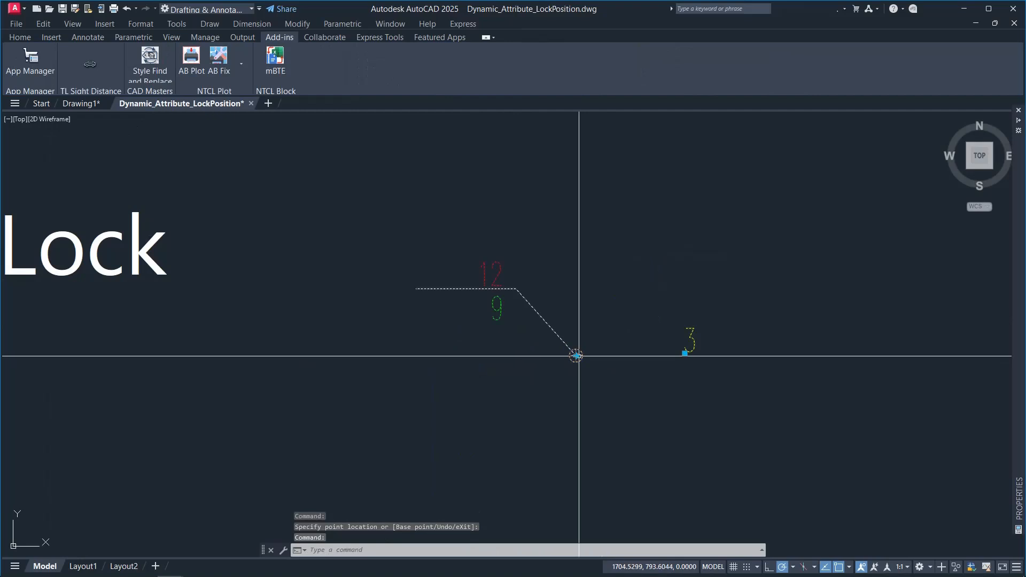
pyautogui.click(684, 353)
pyautogui.click(619, 354)
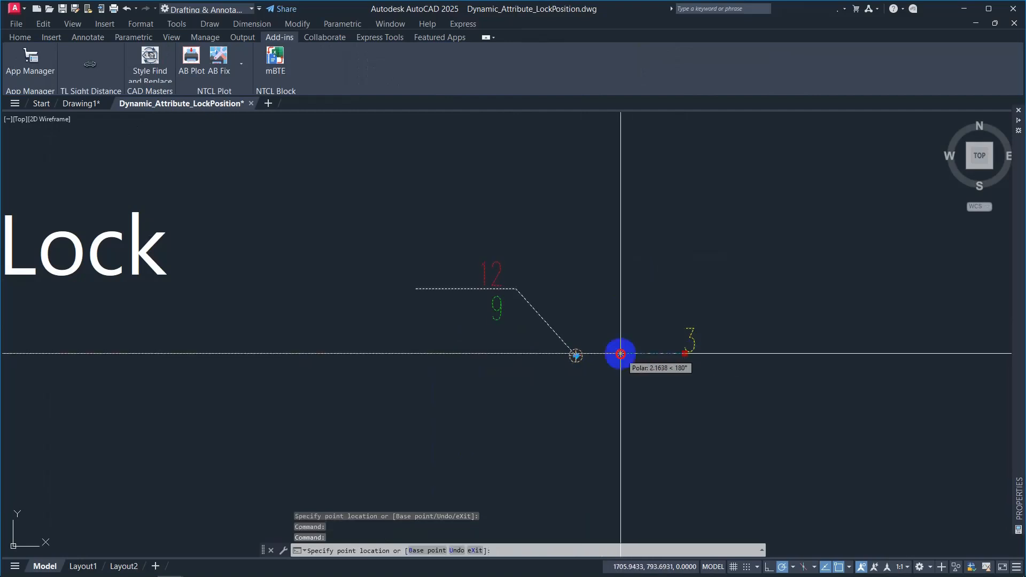
pyautogui.click(576, 355)
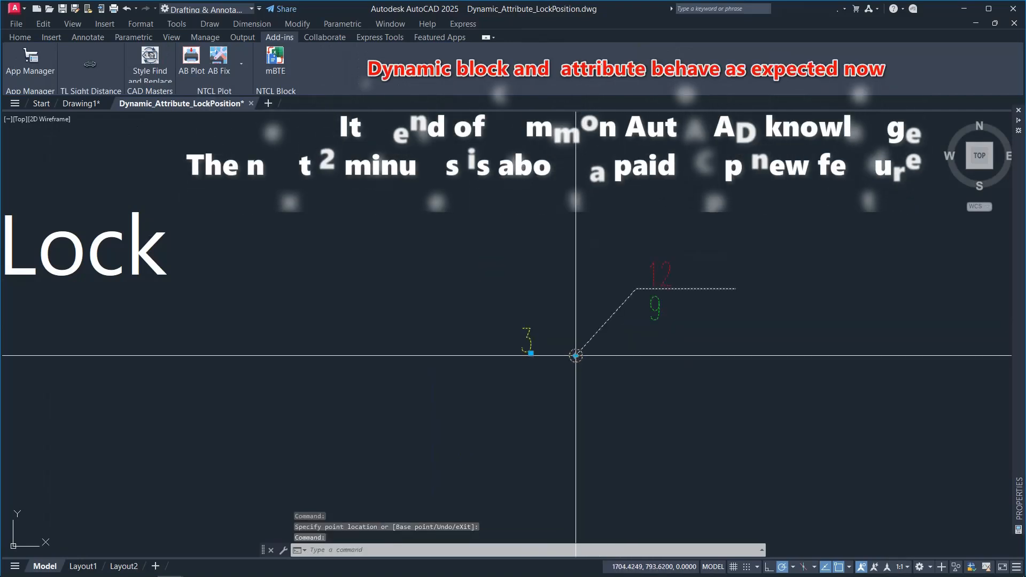
# Step: Move the block's yellow attribute to the right of the circle and flip the block to face left
pyautogui.click(531, 353)
pyautogui.click(693, 353)
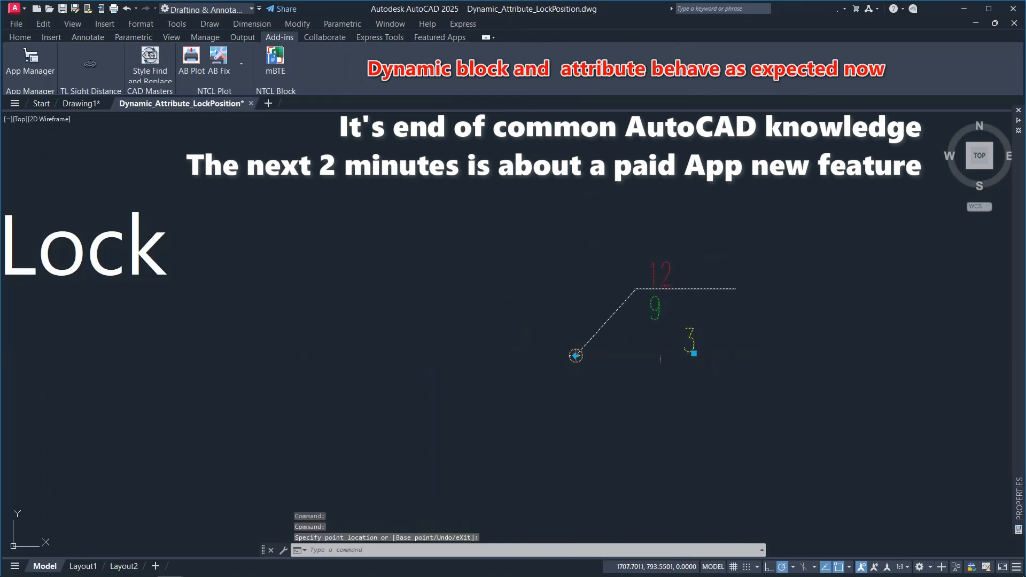
pyautogui.click(575, 355)
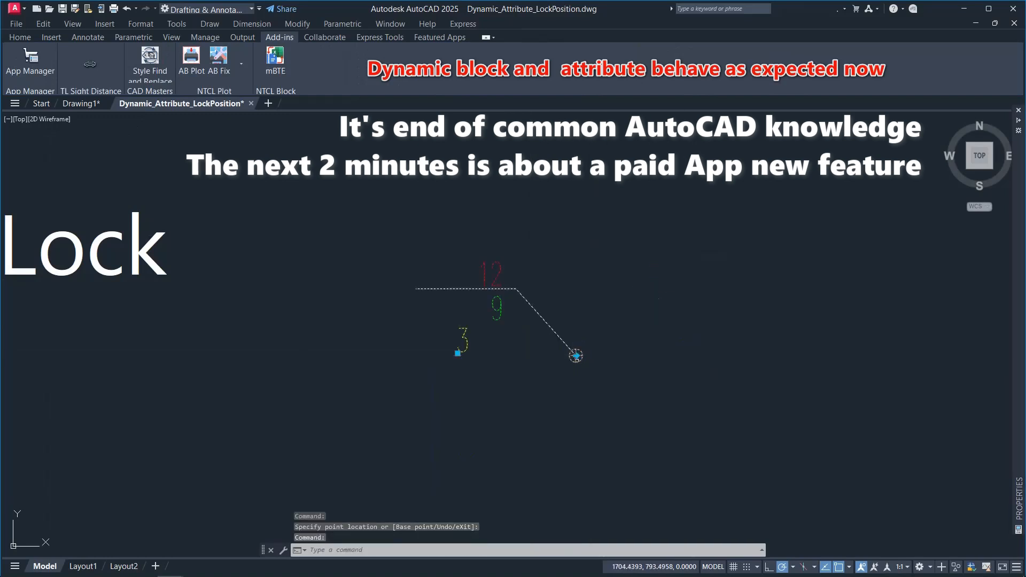
# Step: Bring the yellow attribute of the left-facing block nearer the circle, flip the block to face right and clear the selection
pyautogui.click(458, 354)
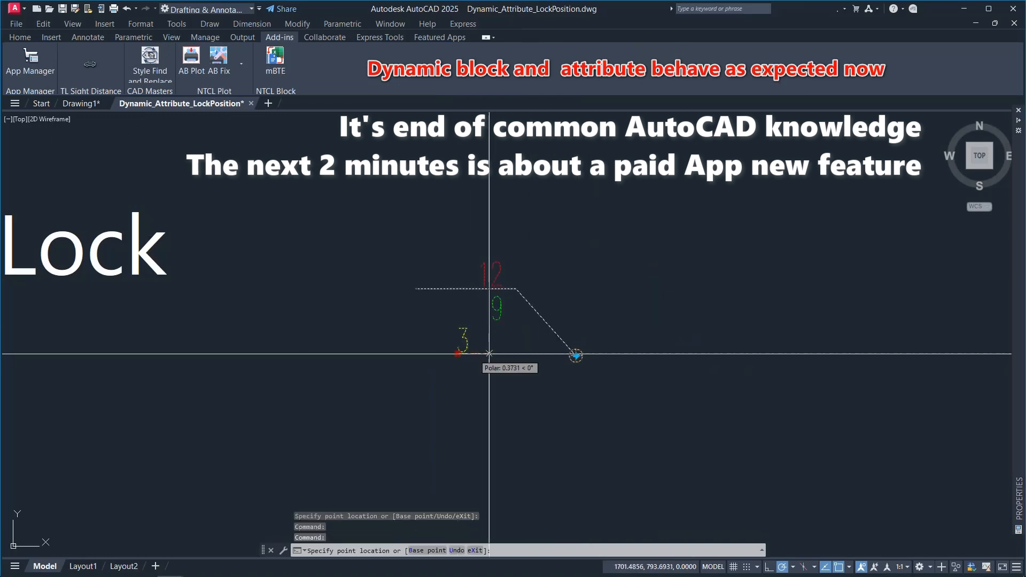
pyautogui.click(575, 355)
pyautogui.click(682, 383)
pyautogui.click(691, 390)
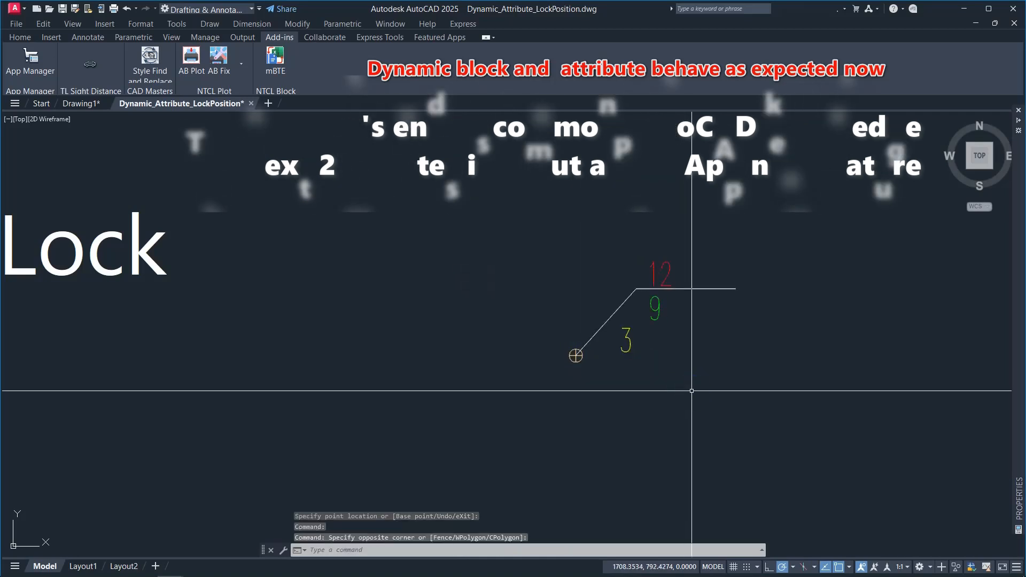
# Step: Make four copies of the non-dynamic block beside the "Lock position = NO" label and move the yellow attributes to varied custom positions
pyautogui.click(631, 435)
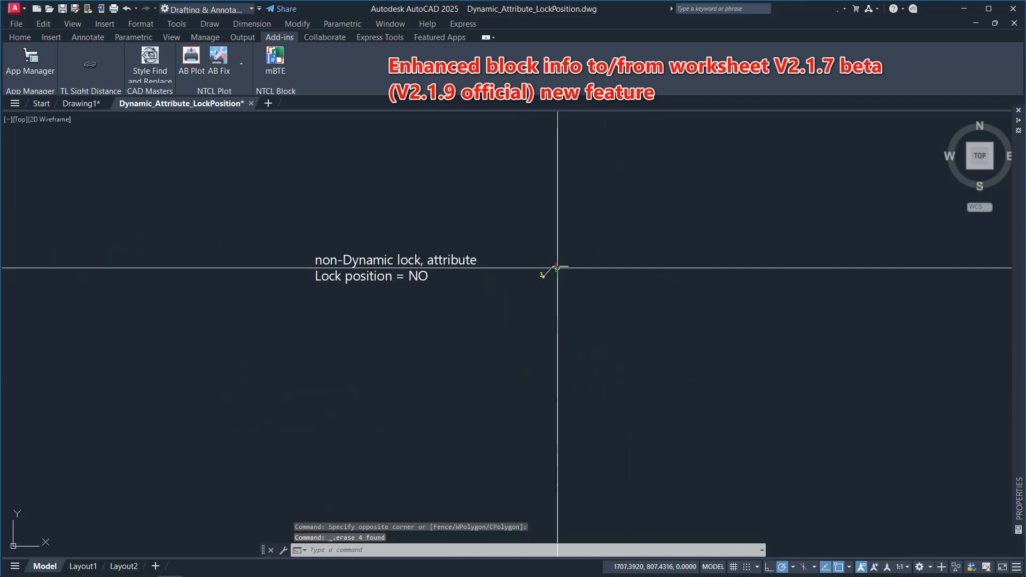
pyautogui.scroll(6, 557, 267)
pyautogui.click(552, 288)
pyautogui.click(543, 273)
pyautogui.moveTo(592, 291); pyautogui.dragTo(502, 292, button='middle')
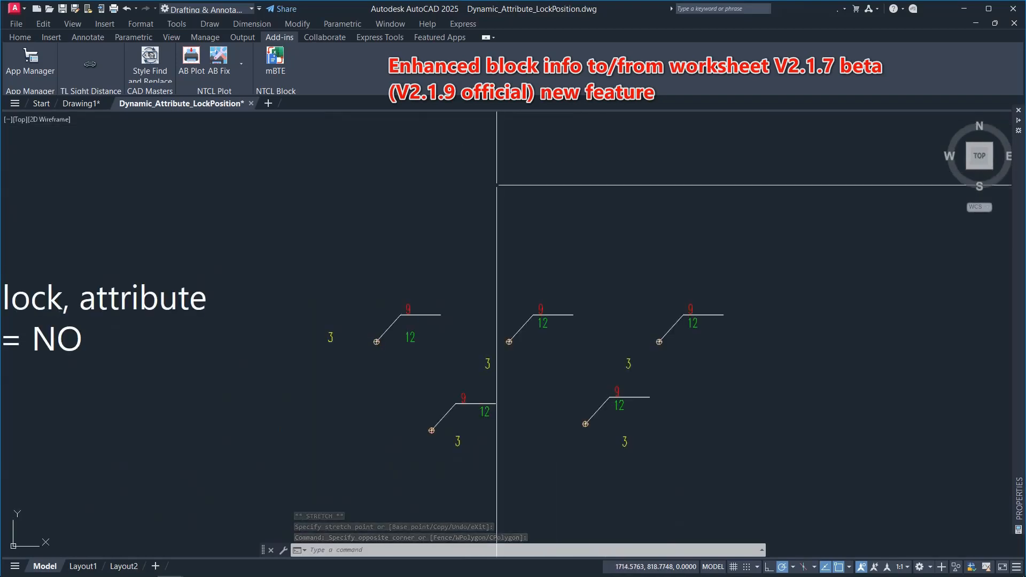
# Step: Launch the NTCL block-to-Excel add-in in export mode and add the opened drawing to its file table
pyautogui.click(275, 60)
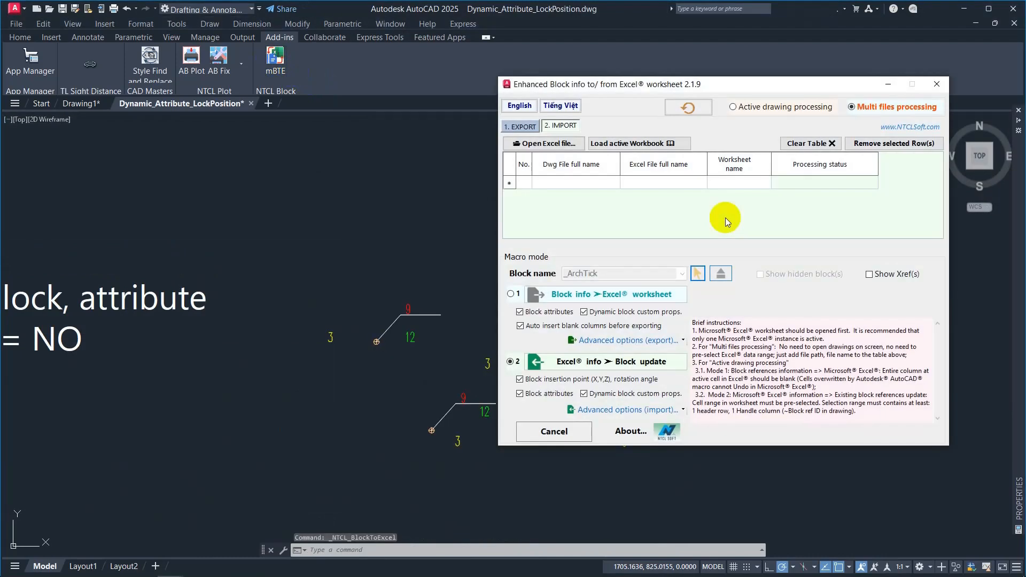
pyautogui.click(518, 126)
pyautogui.moveTo(622, 93)
pyautogui.mouseDown()
pyautogui.moveTo(708, 63)
pyautogui.moveTo(725, 41)
pyautogui.moveTo(731, 58)
pyautogui.moveTo(762, 47)
pyautogui.mouseUp()
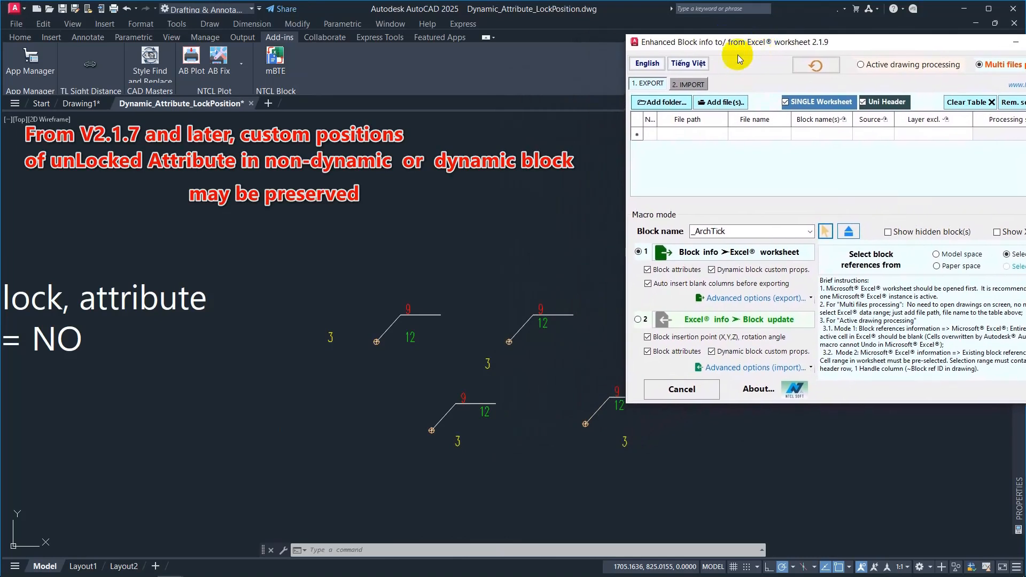
pyautogui.rightClick(672, 137)
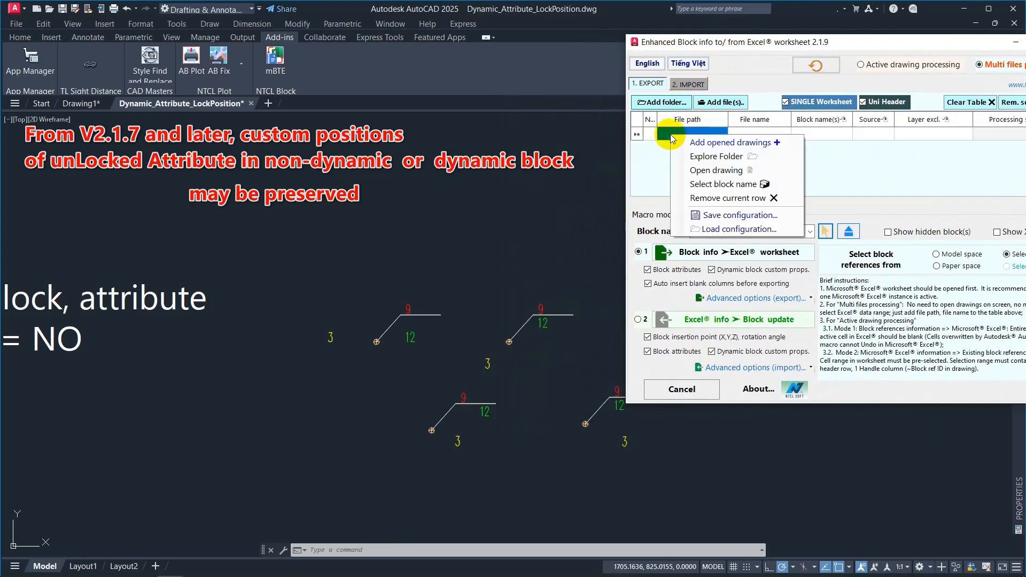
pyautogui.click(714, 143)
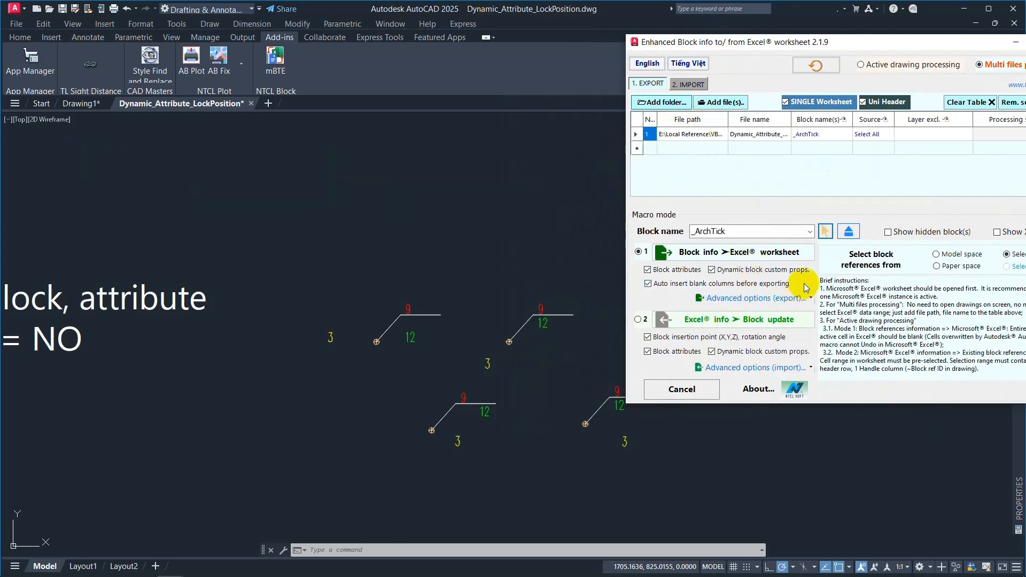
# Step: Pick a block in the drawing to apply Non_Dynamic as the table's block name, and export the block info to an Excel worksheet
pyautogui.click(825, 231)
pyautogui.click(565, 315)
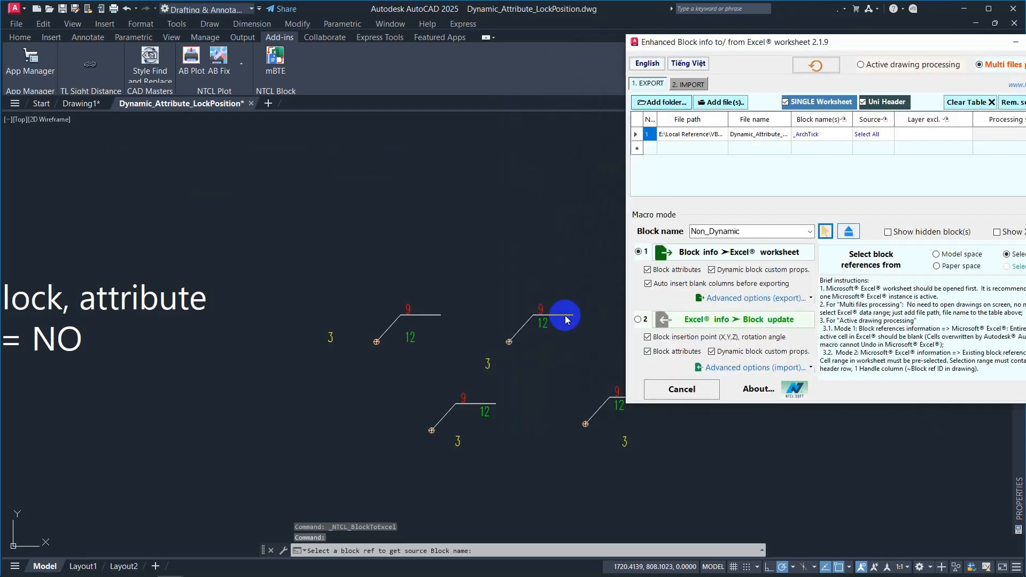
pyautogui.click(848, 231)
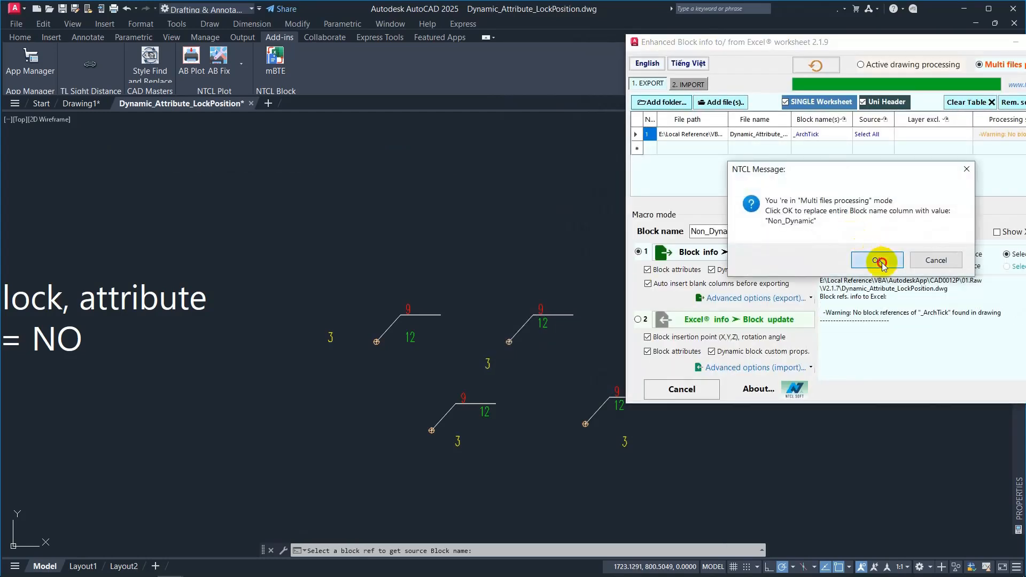
pyautogui.click(878, 261)
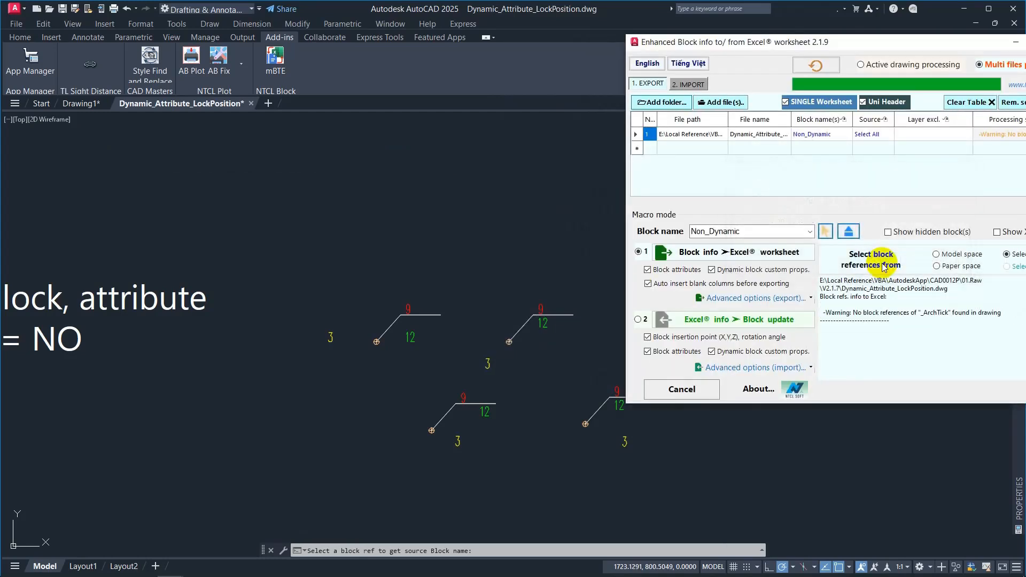
pyautogui.click(780, 252)
# Step: In Excel's BTE worksheet, set the A03.H2-H1 value to -3 for all five block rows, K4 to K8
pyautogui.click(856, 129)
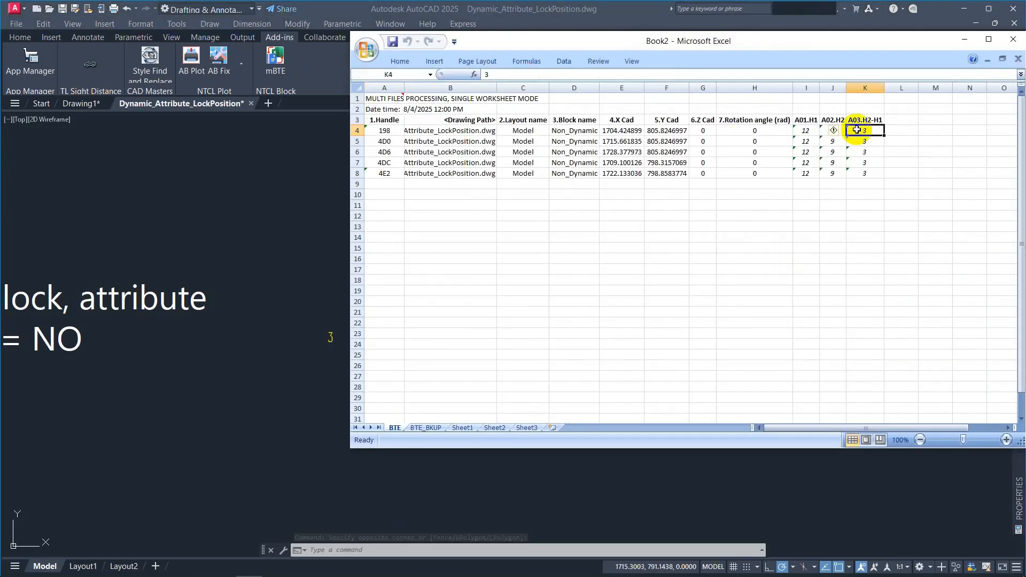
pyautogui.doubleClick(862, 132)
pyautogui.write('-')
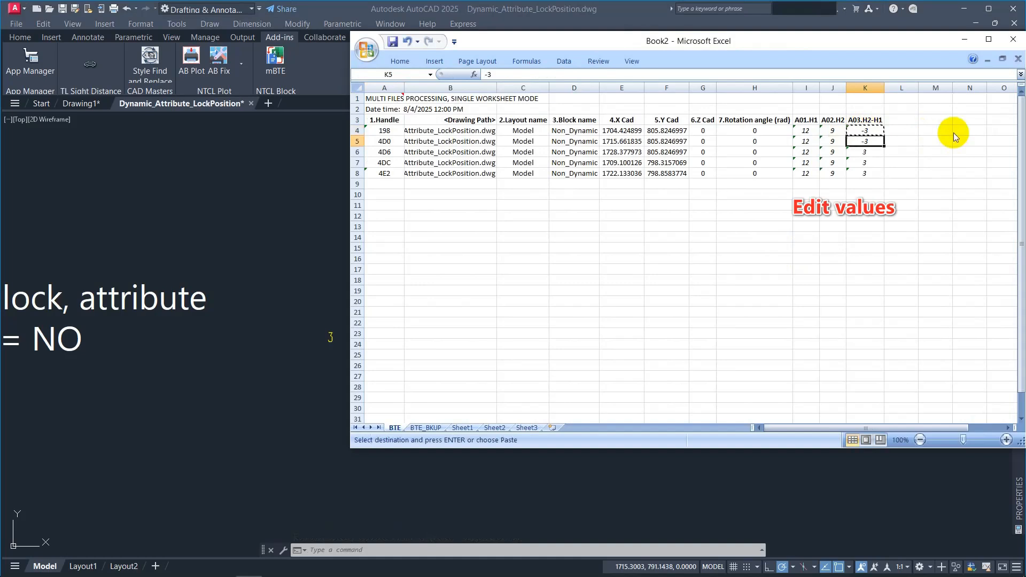
pyautogui.click(948, 165)
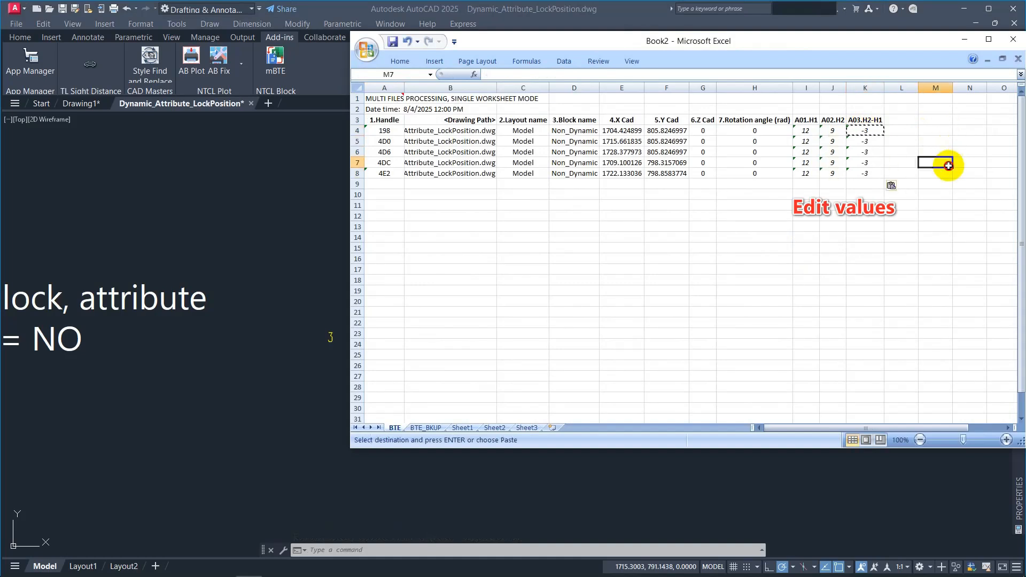
# Step: Return to AutoCAD, switch the add-in to import mode and load the active workbook into its table
pyautogui.click(917, 485)
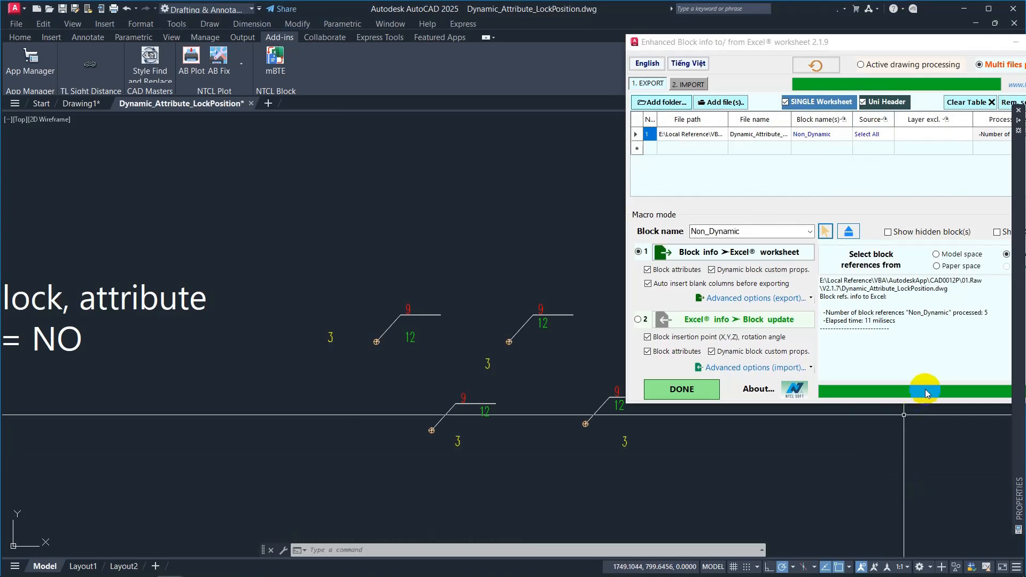
pyautogui.click(643, 320)
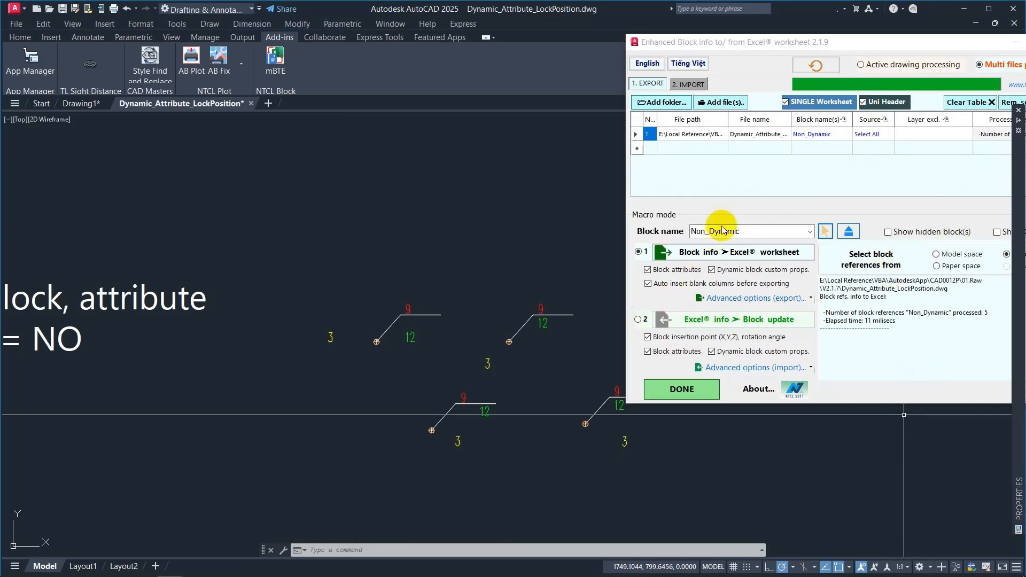
pyautogui.click(688, 84)
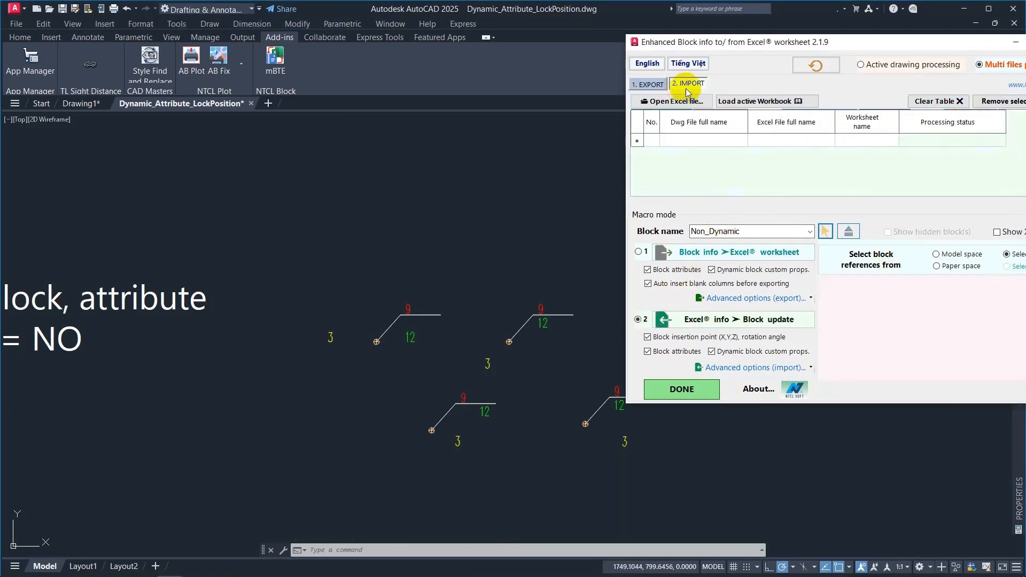
pyautogui.click(788, 101)
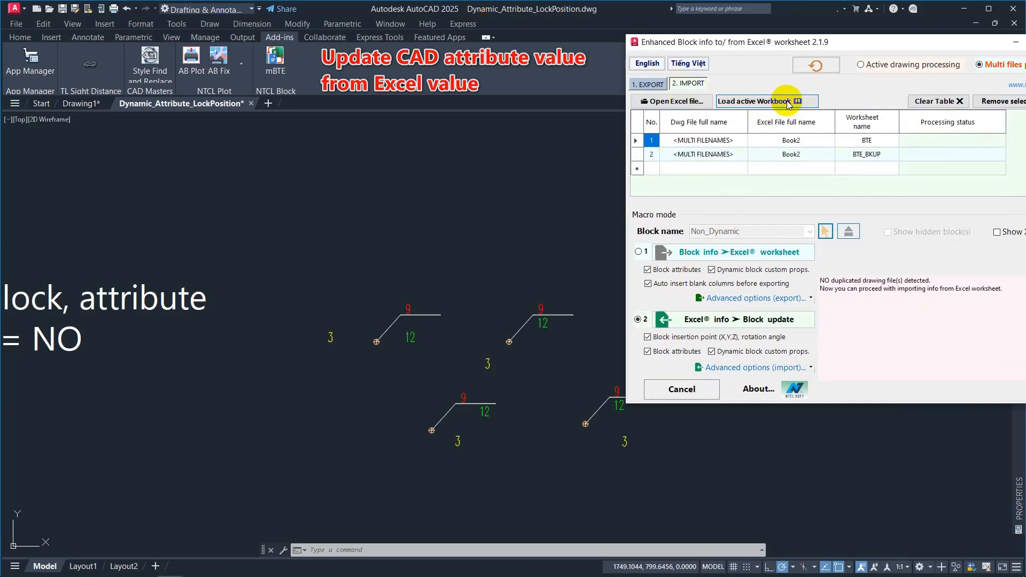
# Step: Remove the BTE_BKUP worksheet row from the import table and update the drawing's blocks from the BTE worksheet
pyautogui.click(862, 156)
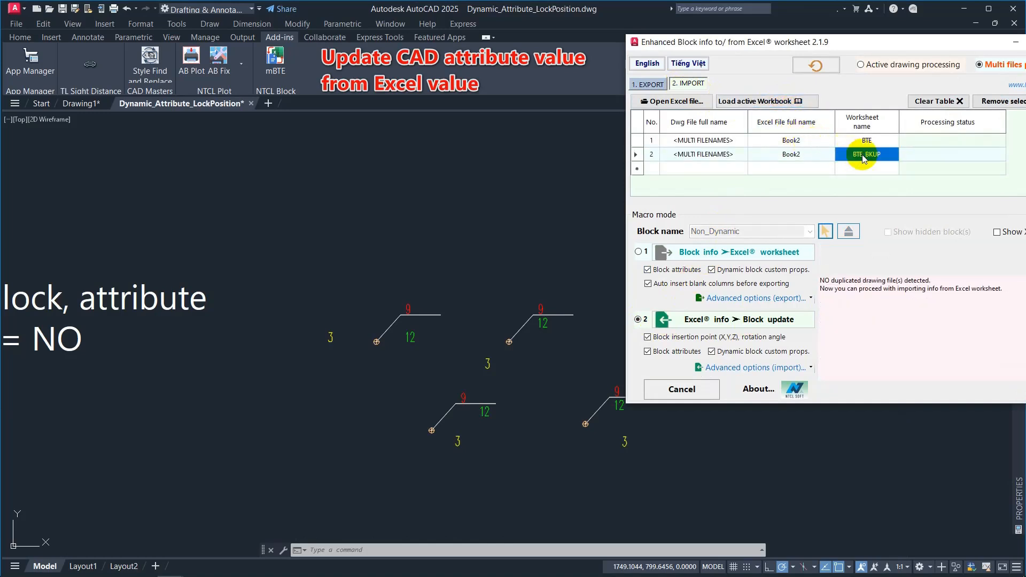
pyautogui.rightClick(864, 158)
pyautogui.click(898, 190)
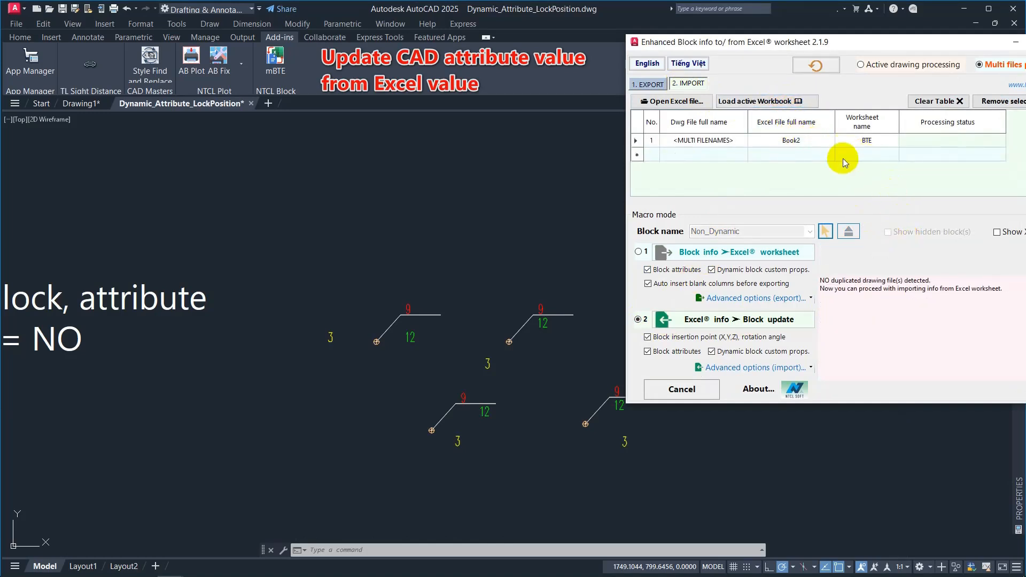
pyautogui.click(781, 321)
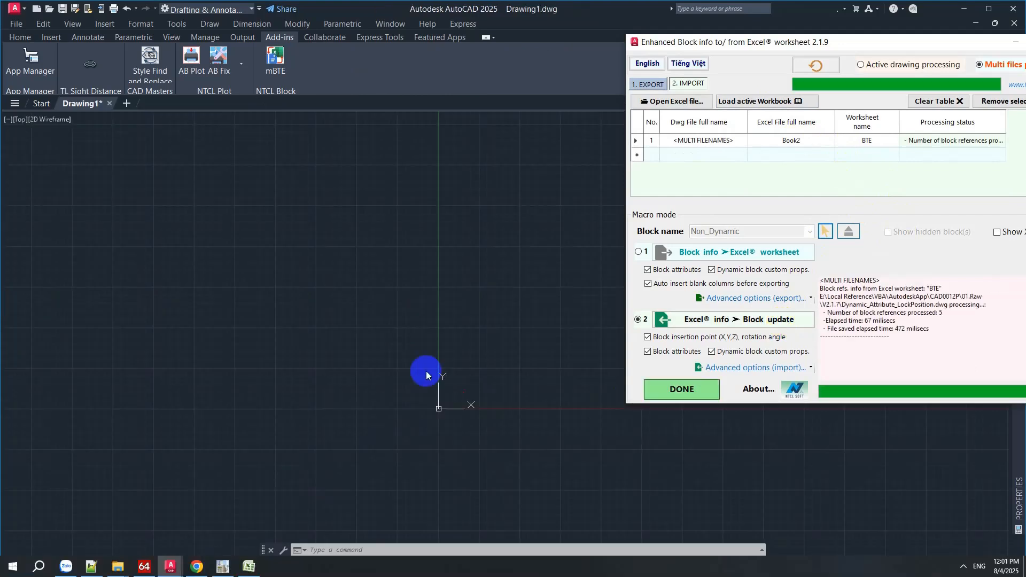
# Step: Open the processed drawing set from the import table and confirm opening it
pyautogui.rightClick(768, 145)
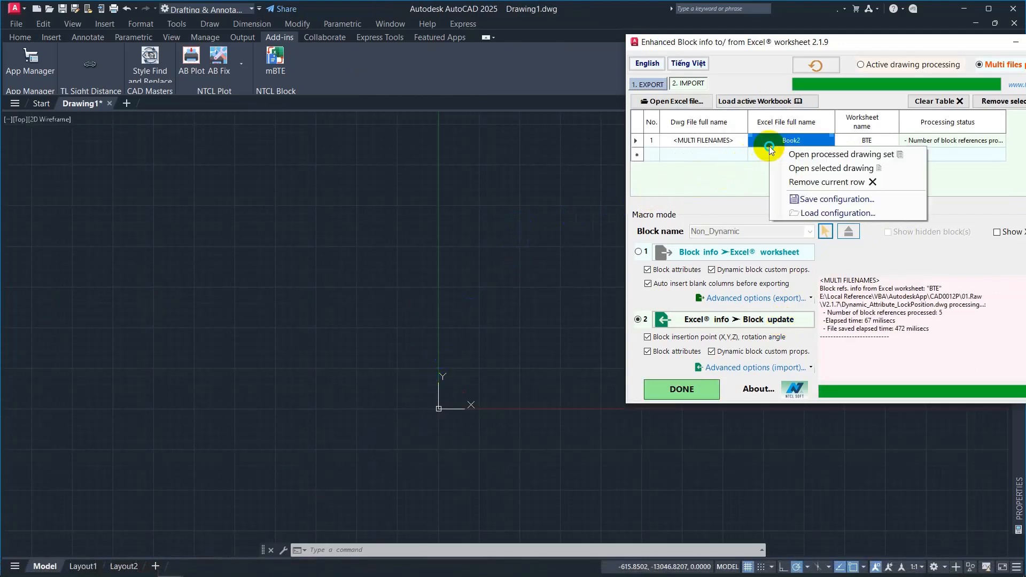
pyautogui.click(871, 157)
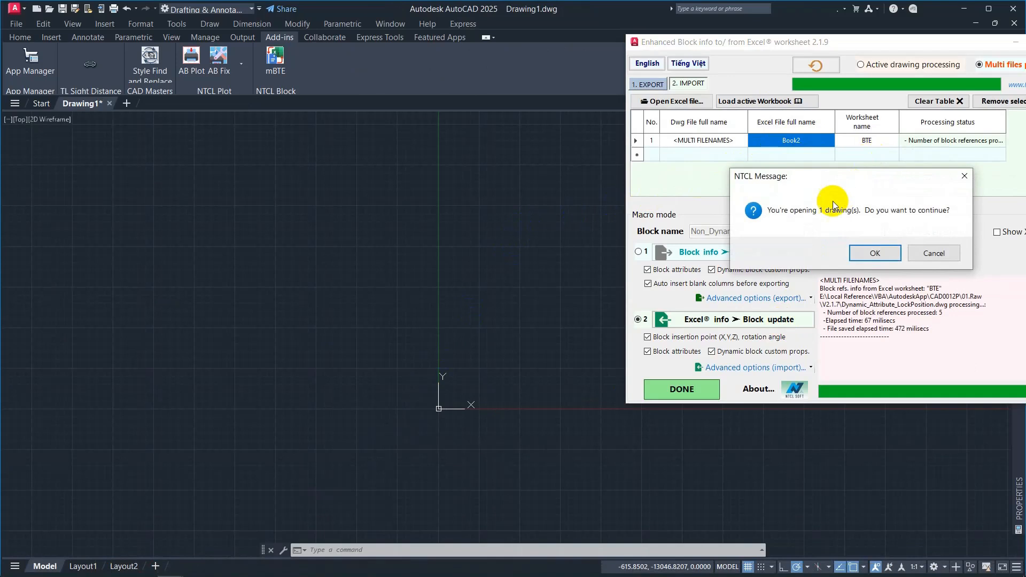
pyautogui.click(874, 252)
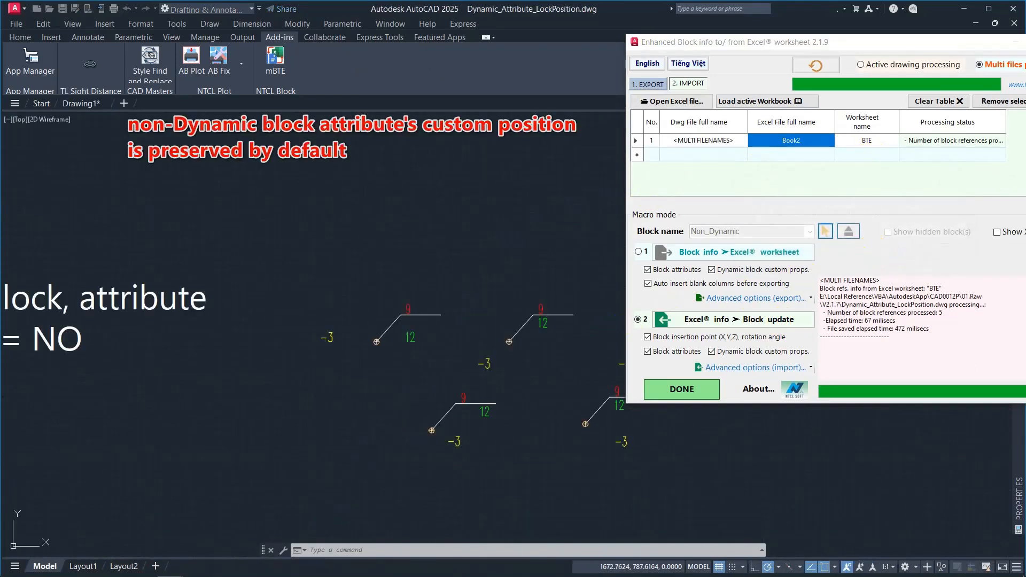
# Step: Examine the updated yellow attributes of the five non-dynamic blocks, checking their values and custom positions
pyautogui.moveTo(489, 362); pyautogui.dragTo(308, 320, button='middle')
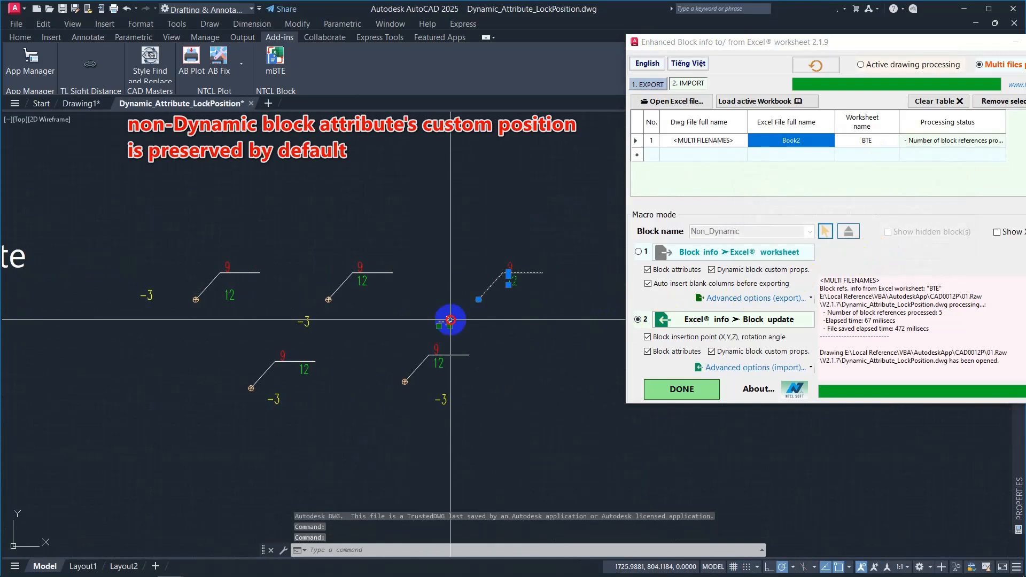
pyautogui.click(315, 322)
pyautogui.click(305, 333)
pyautogui.click(288, 398)
pyautogui.click(261, 403)
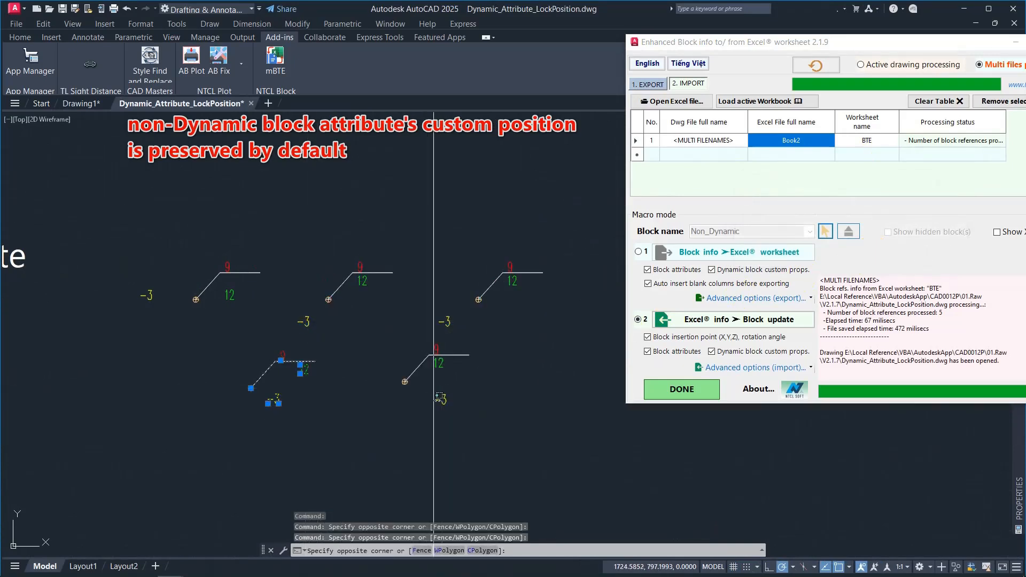
pyautogui.click(438, 396)
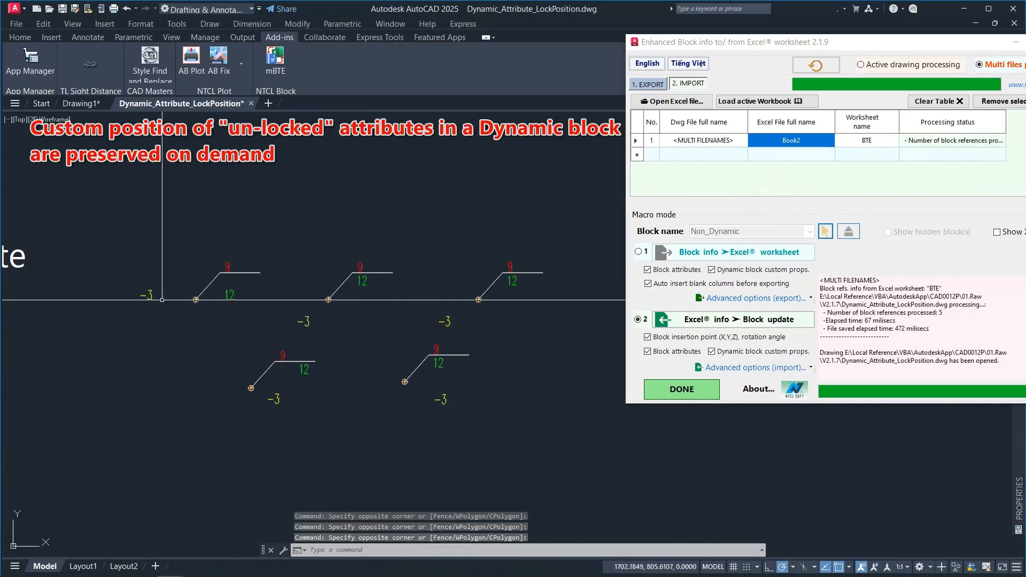
pyautogui.click(147, 298)
pyautogui.click(508, 408)
pyautogui.click(532, 427)
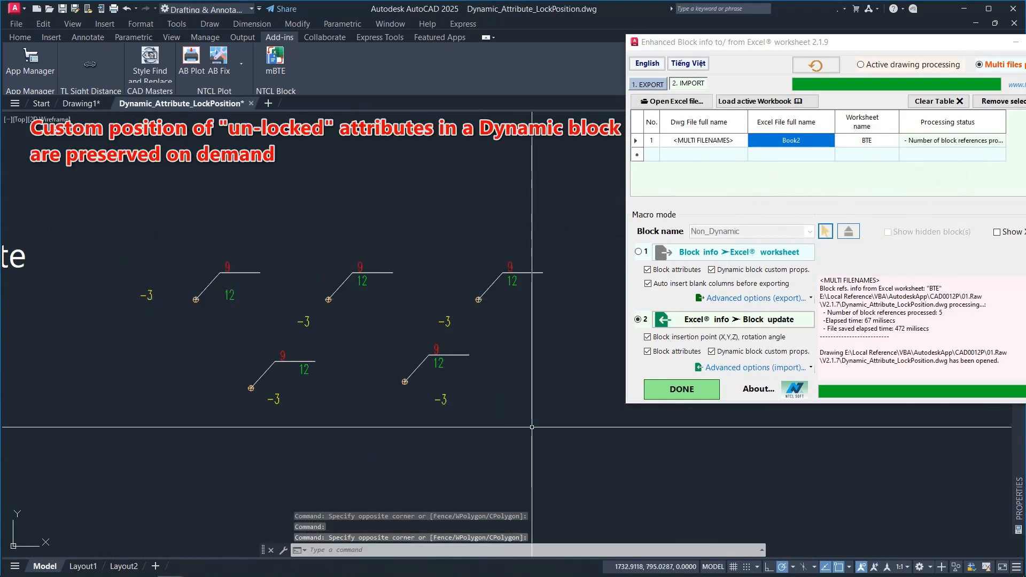
# Step: Open the advanced import options for the Excel-to-block update
pyautogui.click(810, 367)
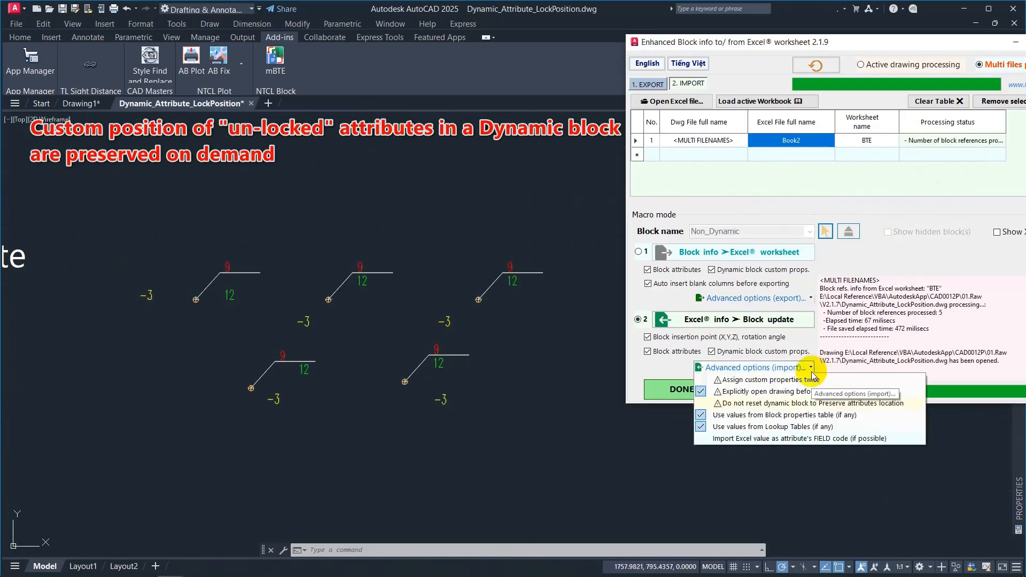